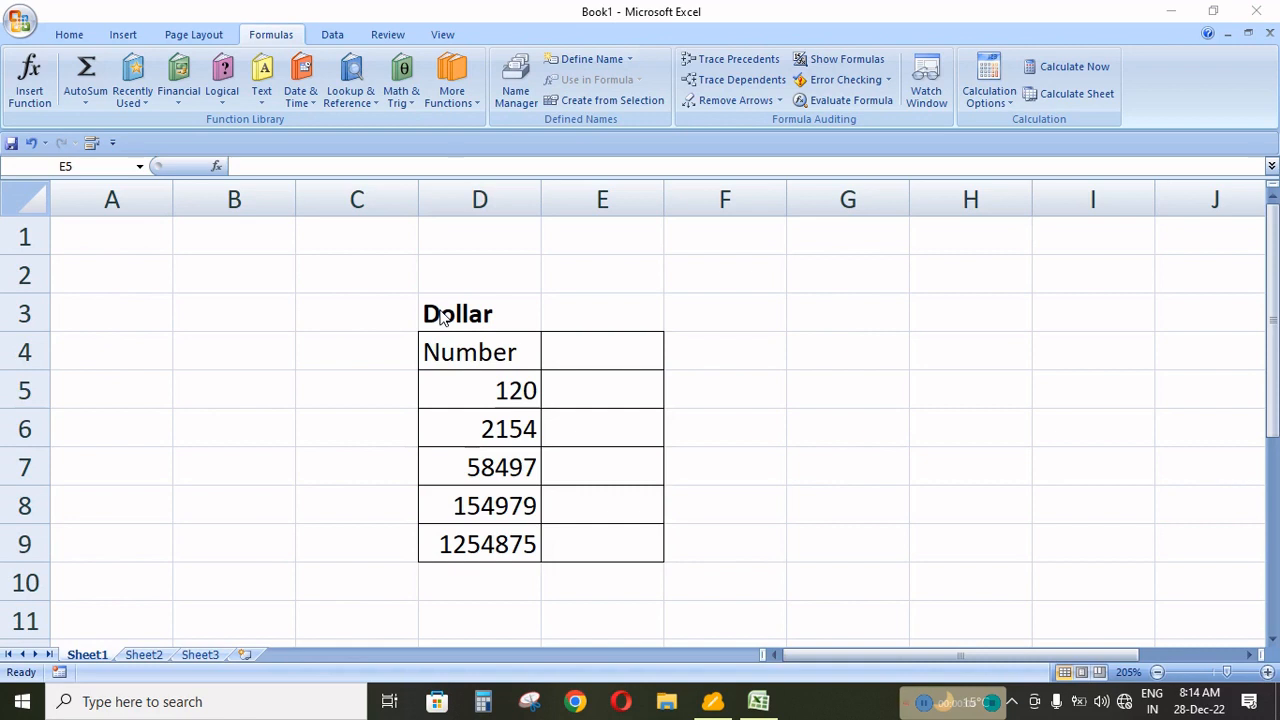
click(439, 312)
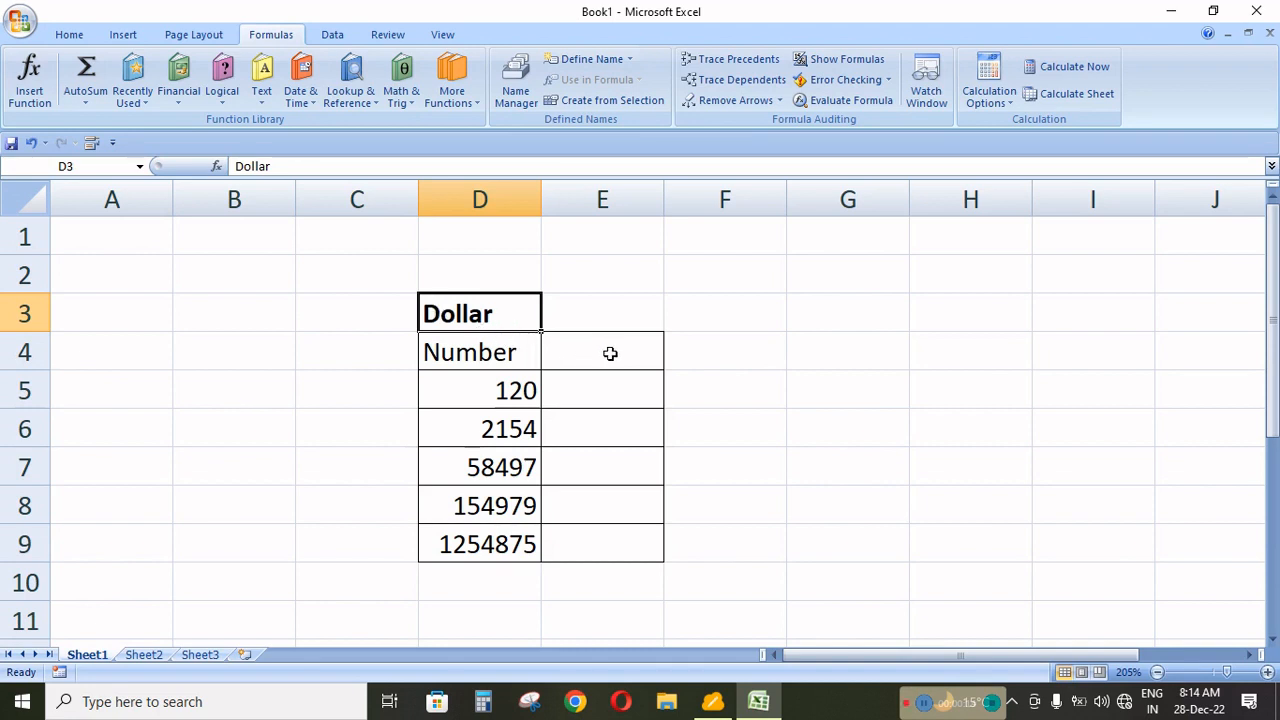
click(595, 397)
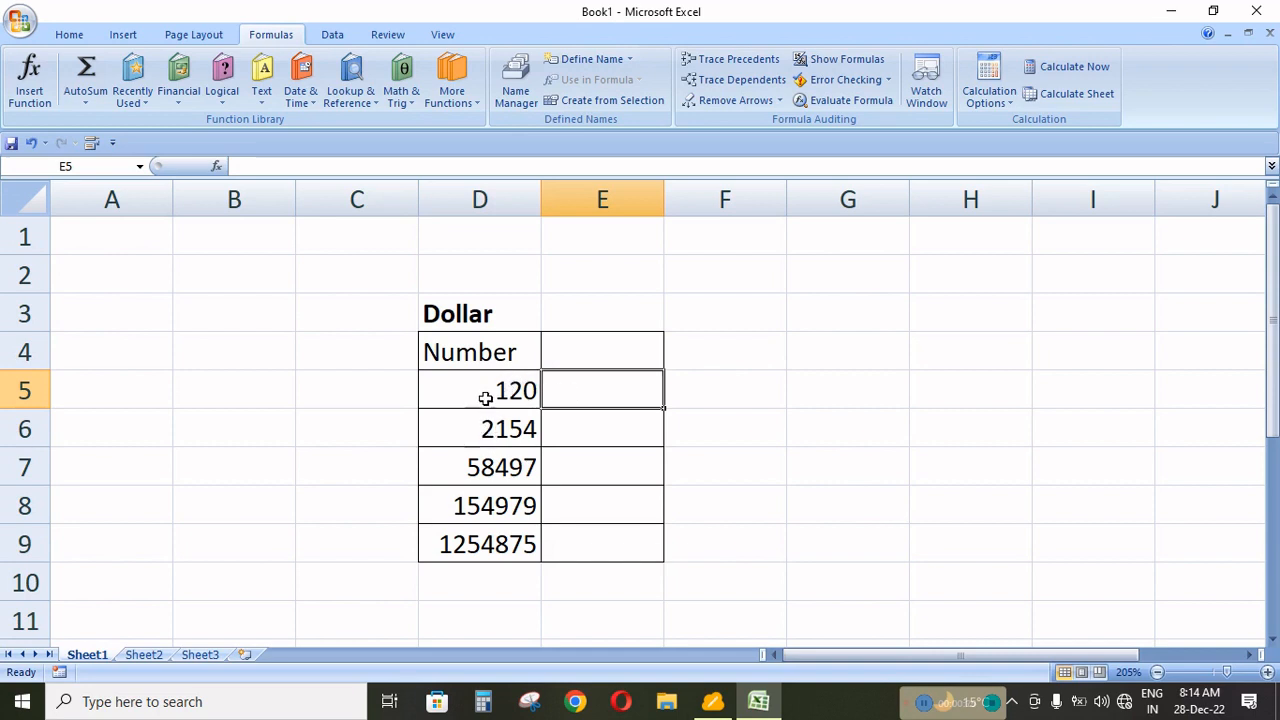
drag(486, 397, 491, 545)
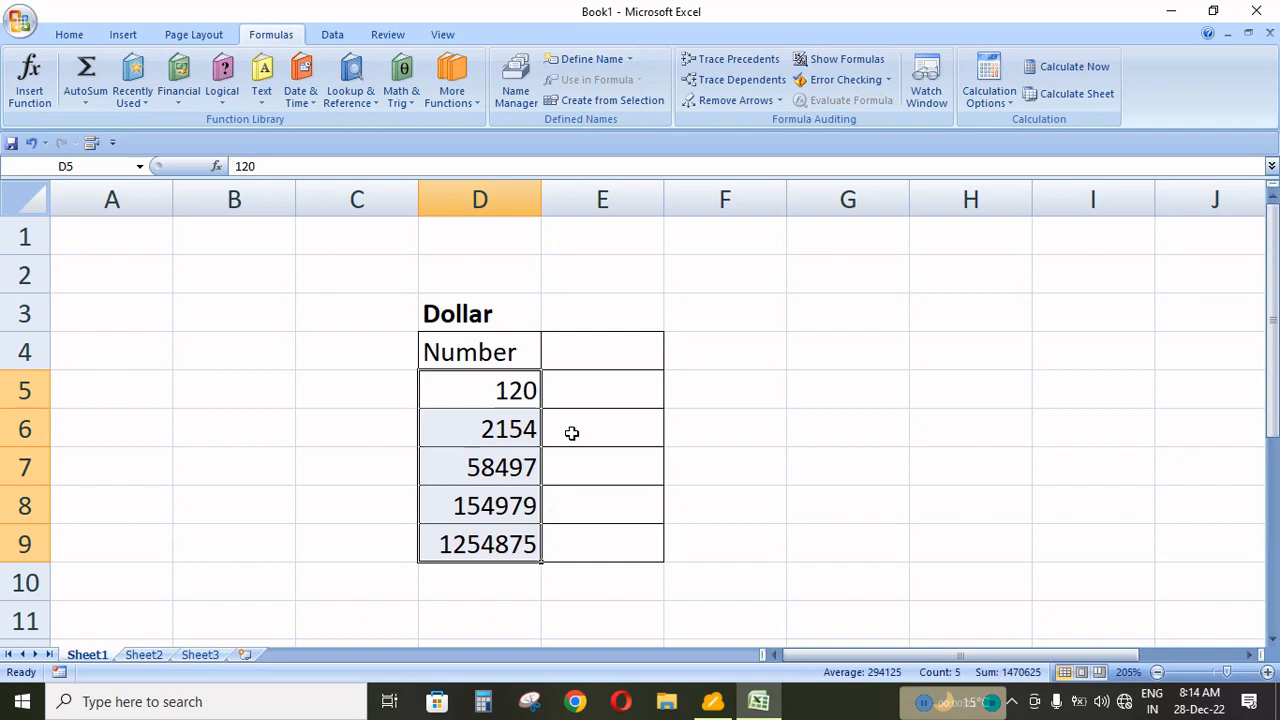
Enter the formula =DOLLAR(D5,2) in cell E5 to convert the first number to dollar text with two decimals.
click(606, 378)
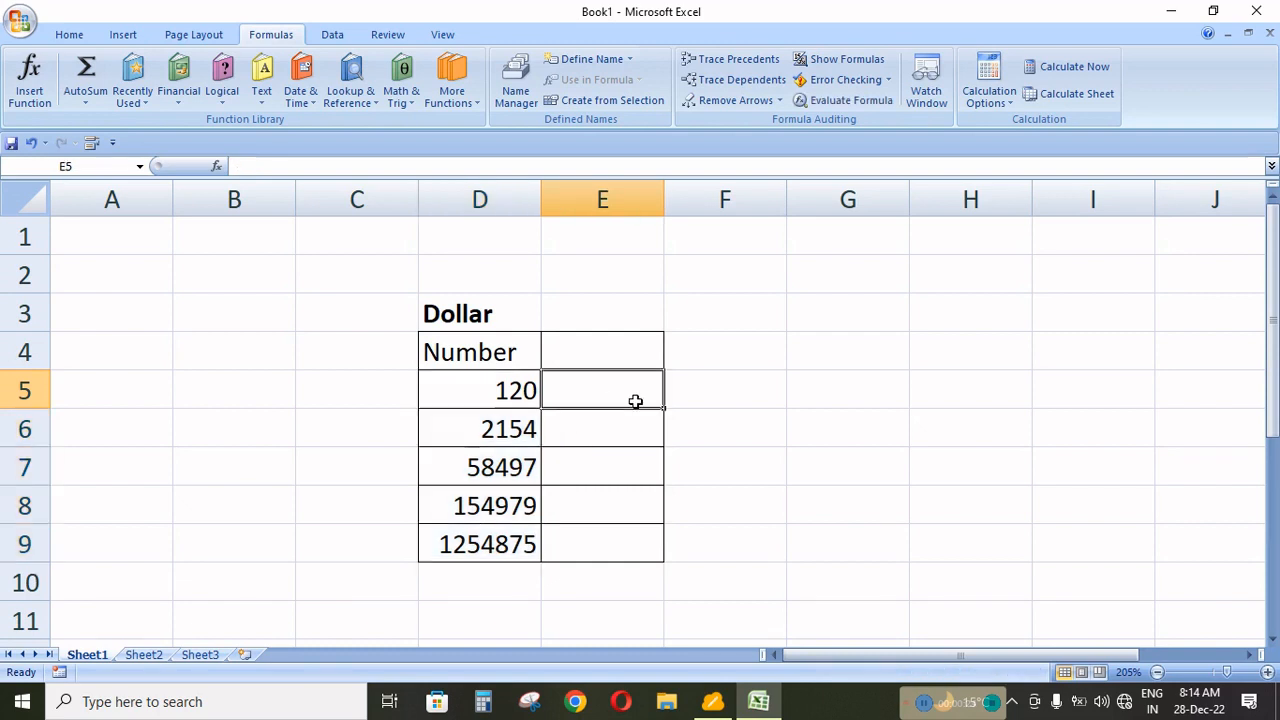
text(=d)
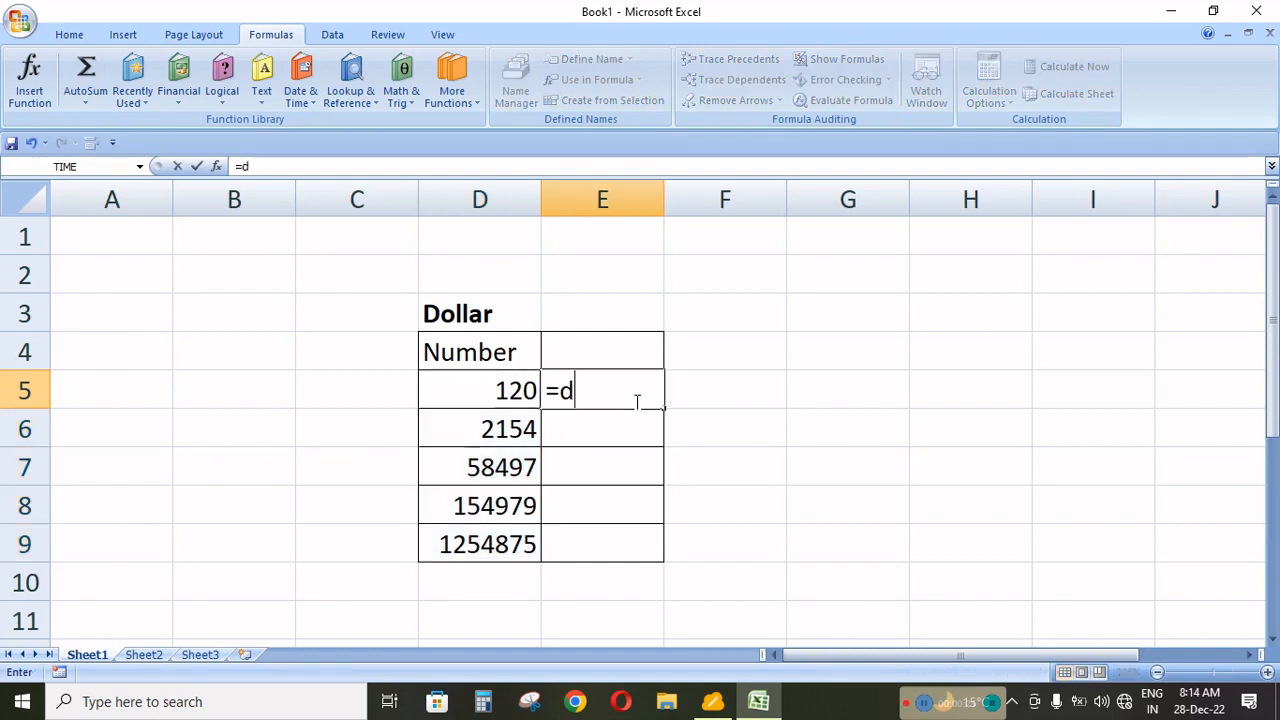
text(oll)
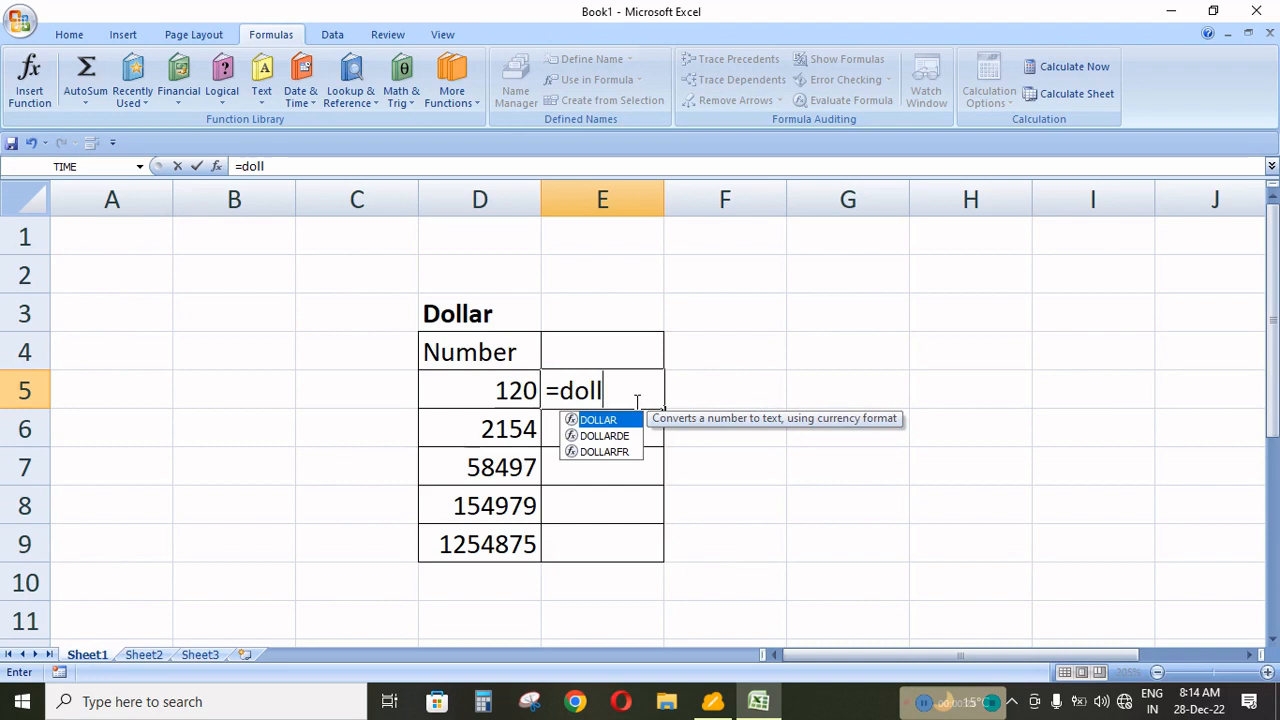
text(ar*)
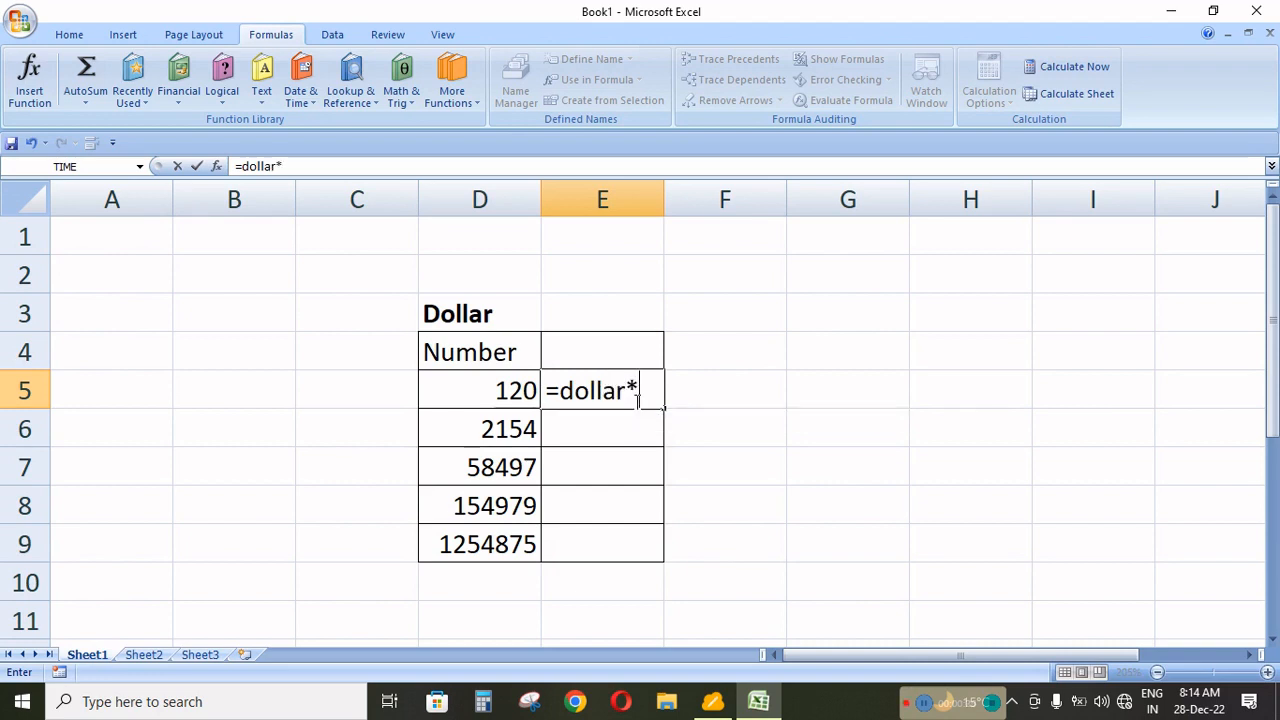
key(BackSpace)
text(()
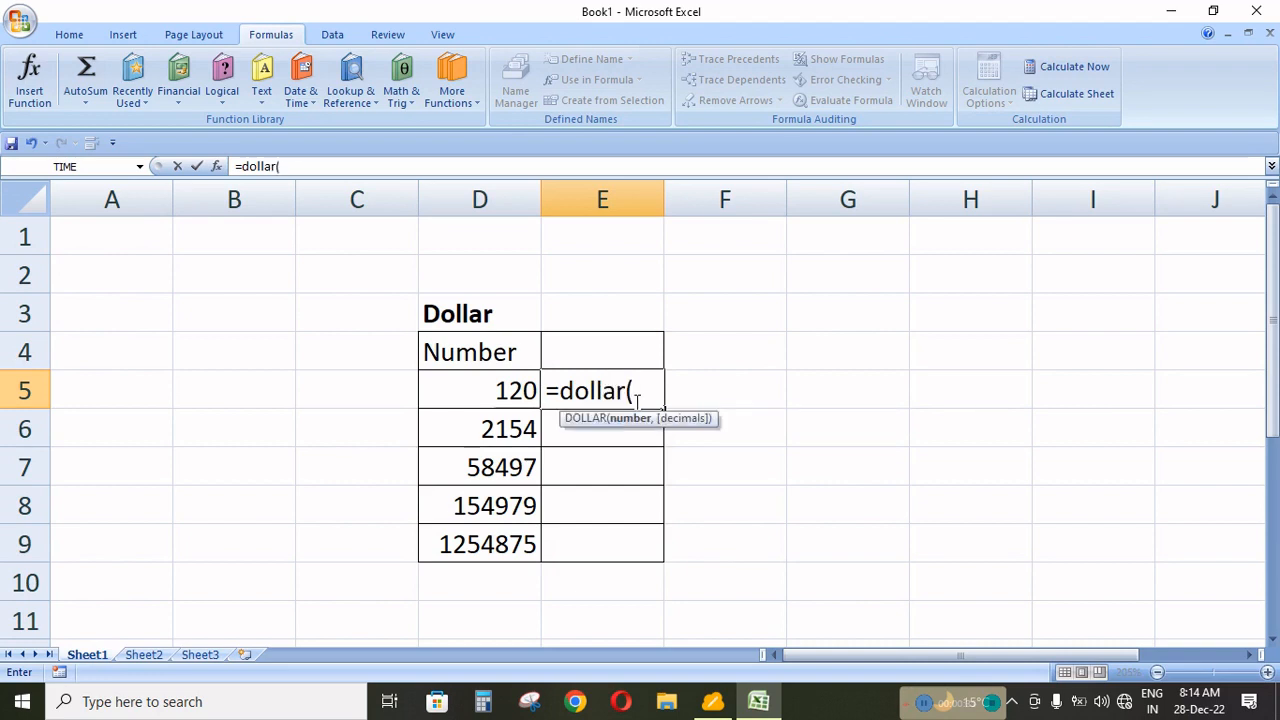
click(506, 391)
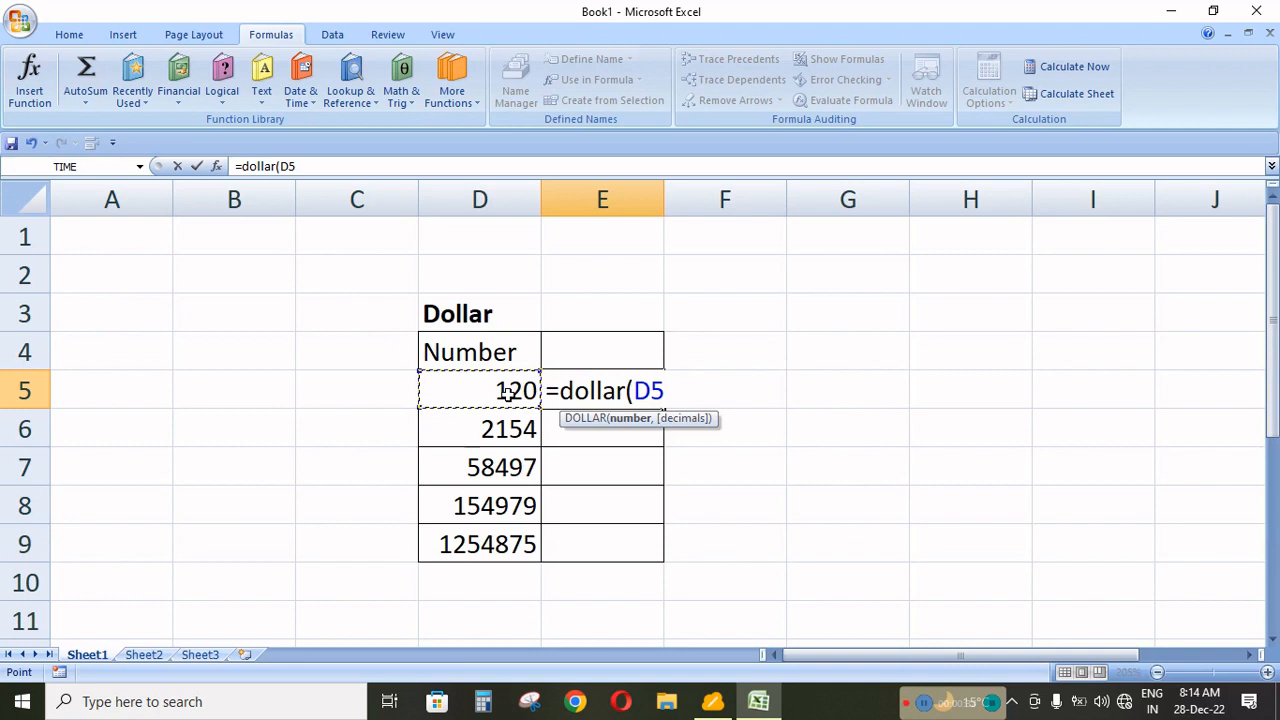
text(,)
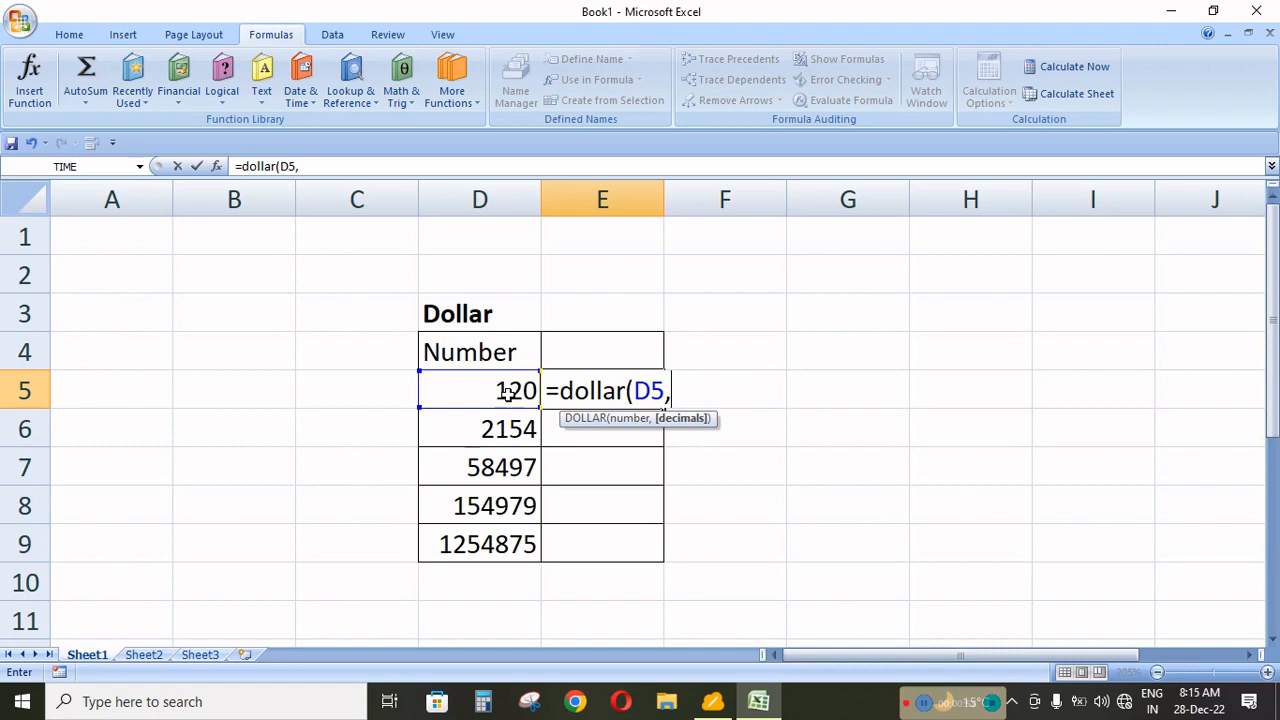
text(2)
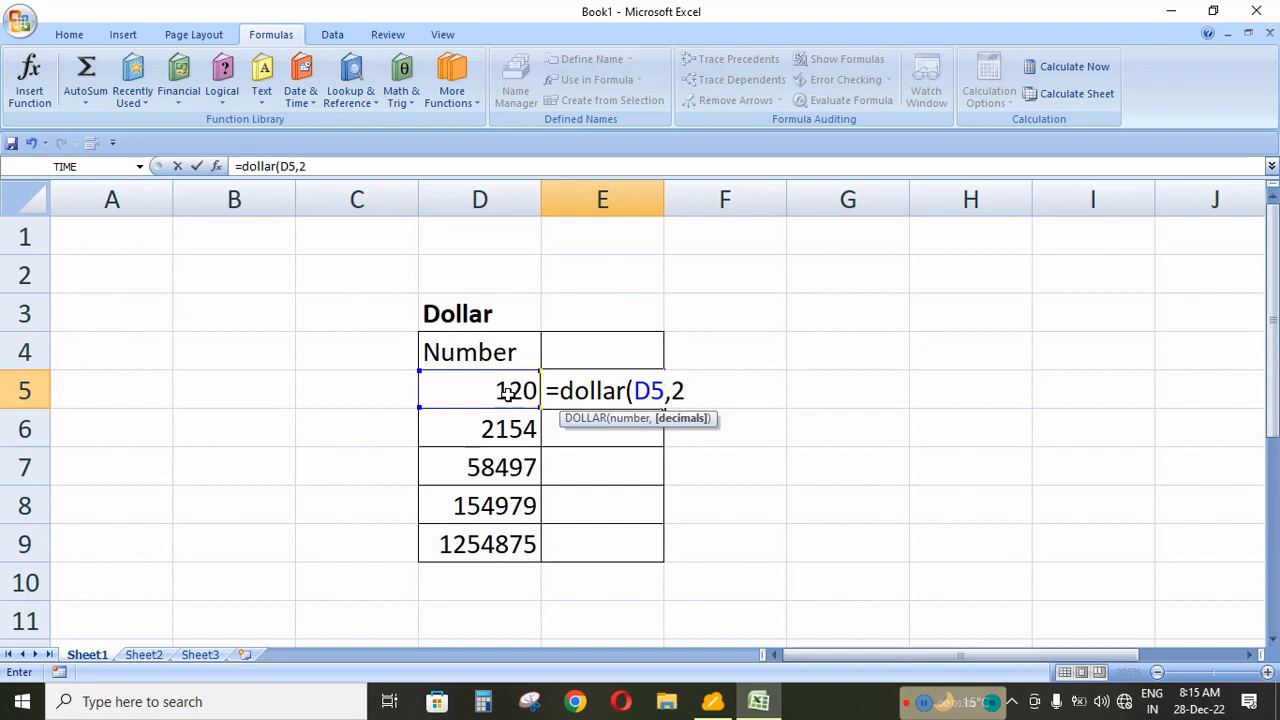
text())
key(Return)
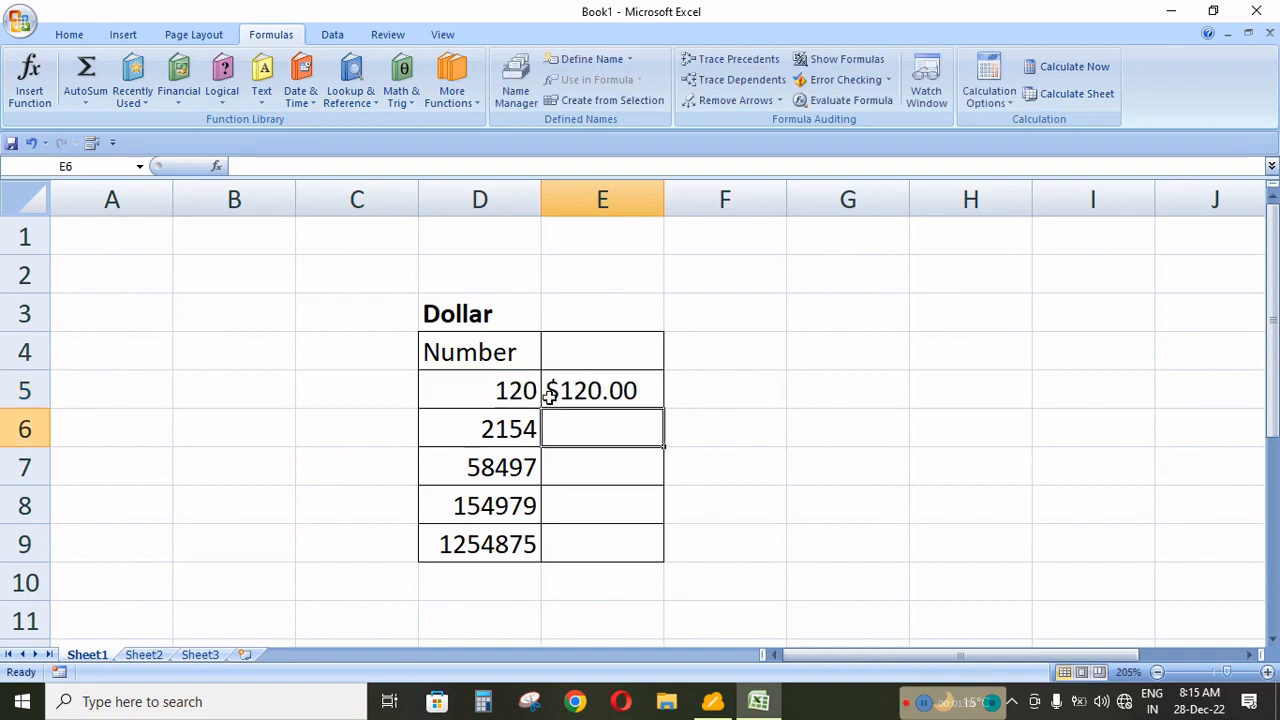
Change the decimals argument of the DOLLAR formula in E5 to 1.
click(623, 390)
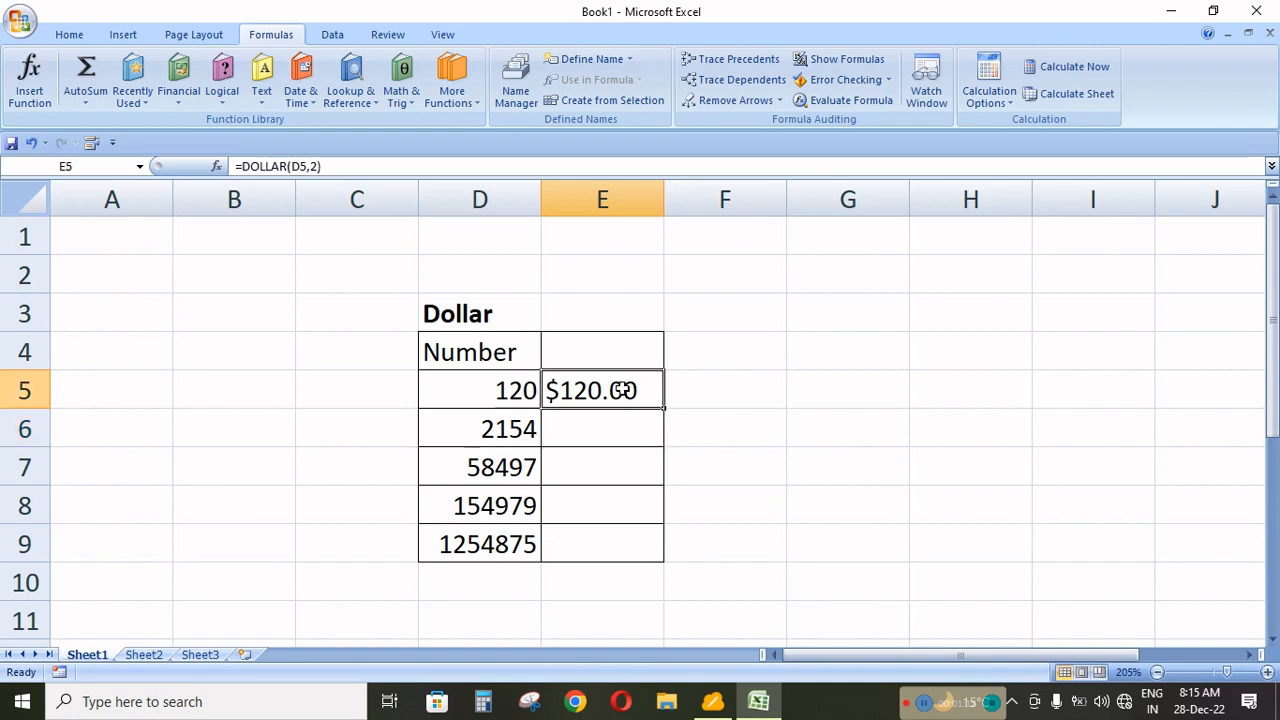
double_click(623, 390)
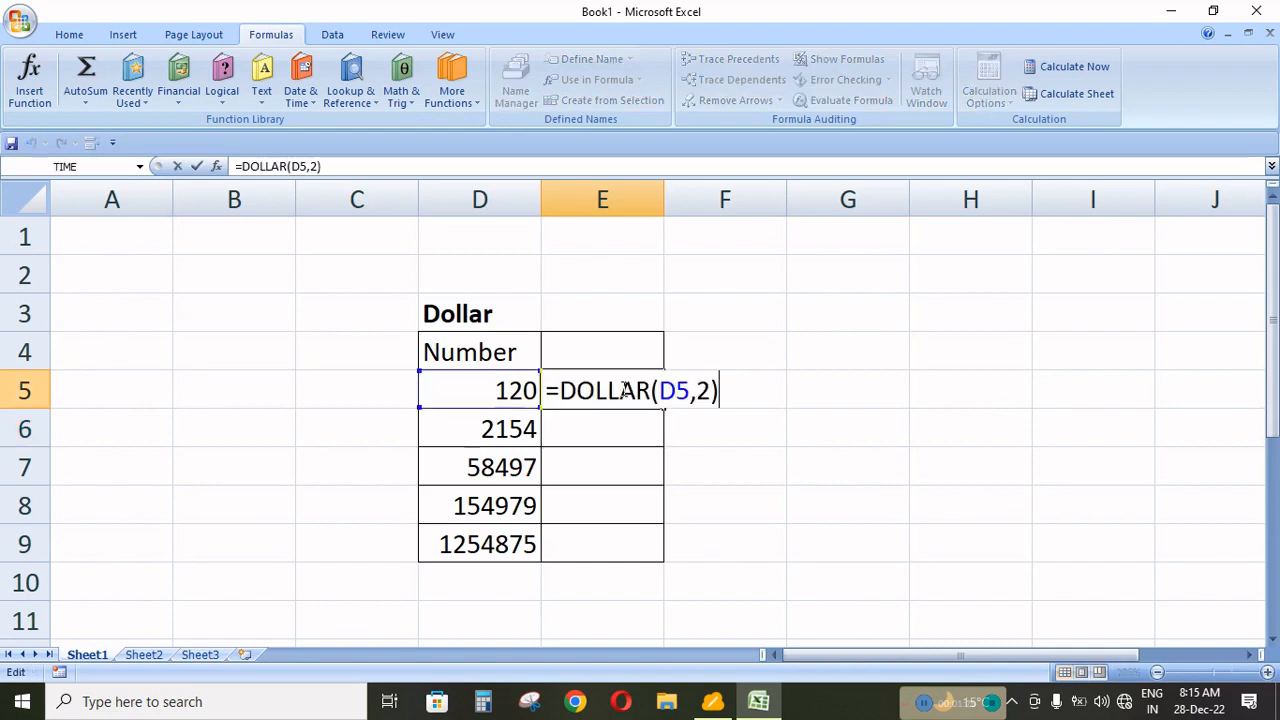
key(Left)
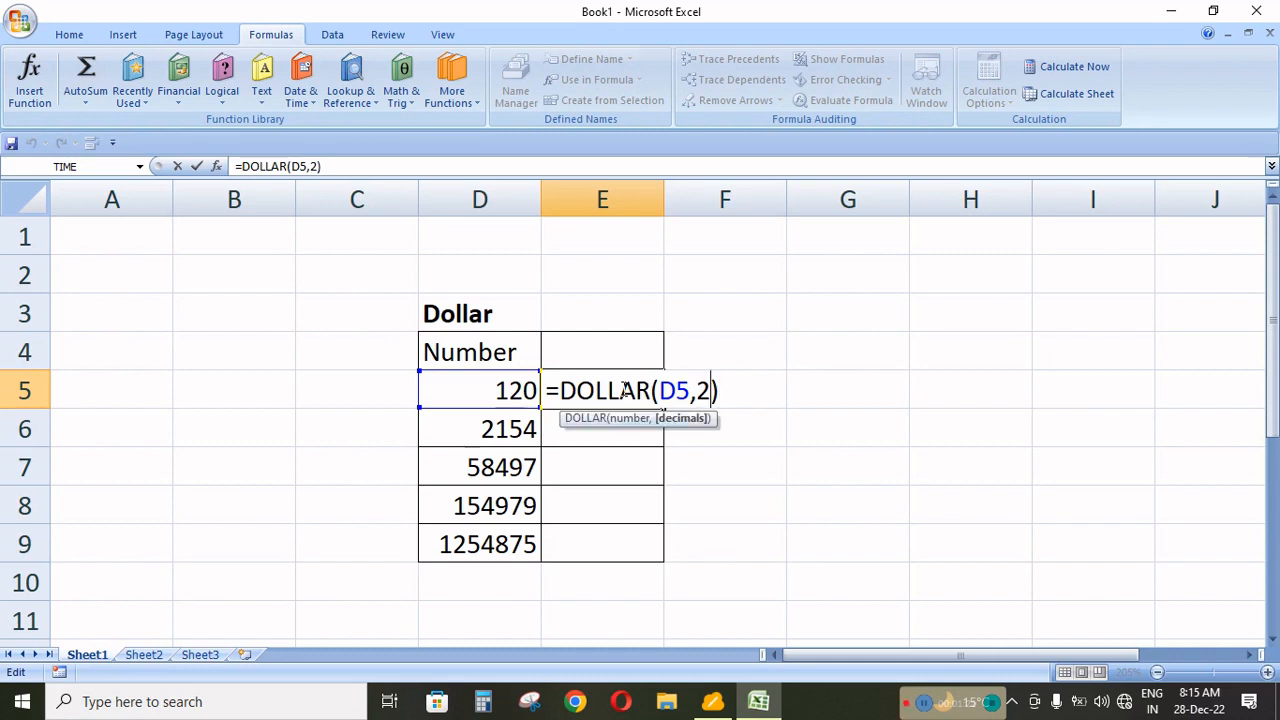
key(Left)
key(Delete)
text(1)
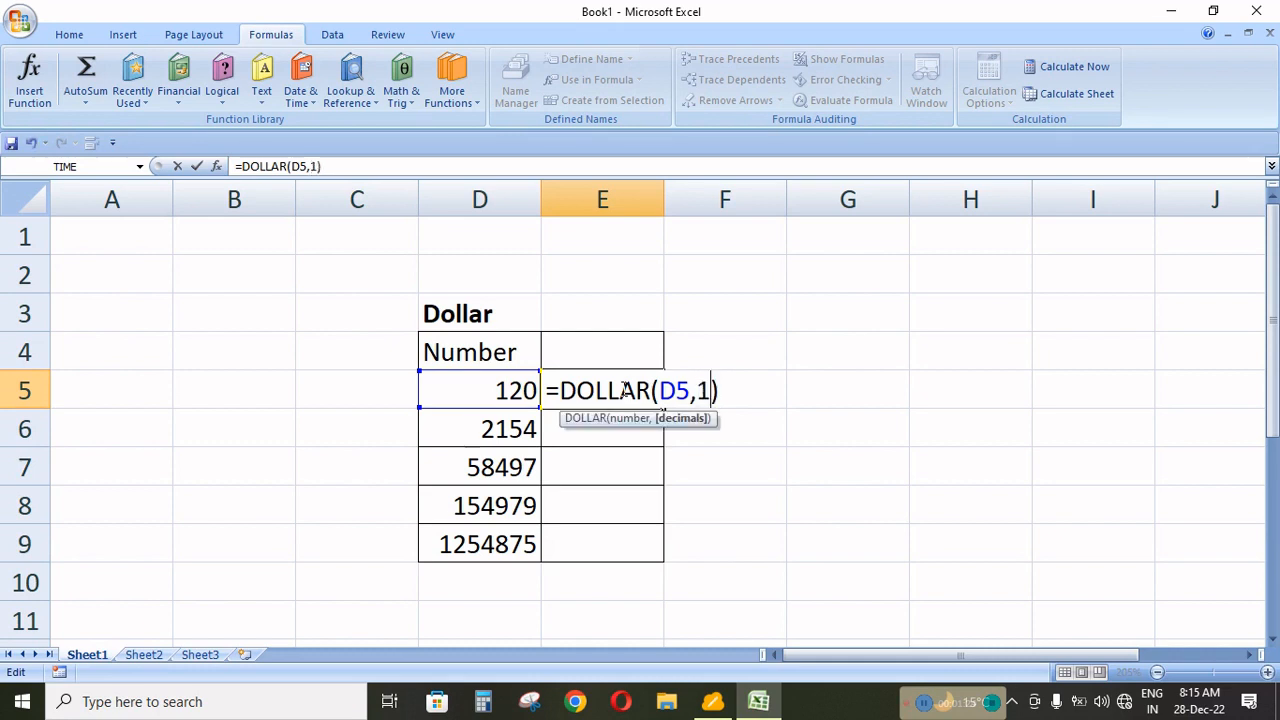
key(Right)
key(Return)
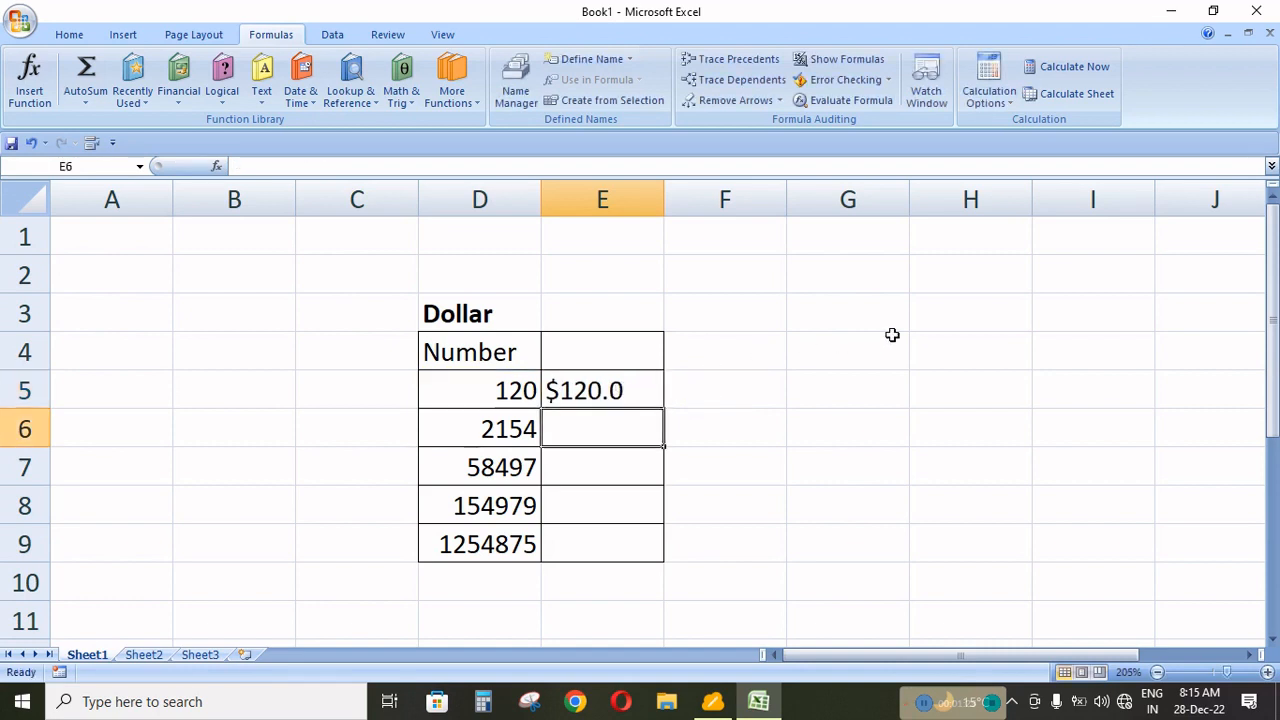
Leave the decimals argument empty after the comma in E5, making the formula =DOLLAR(D5,).
click(598, 393)
key(F2)
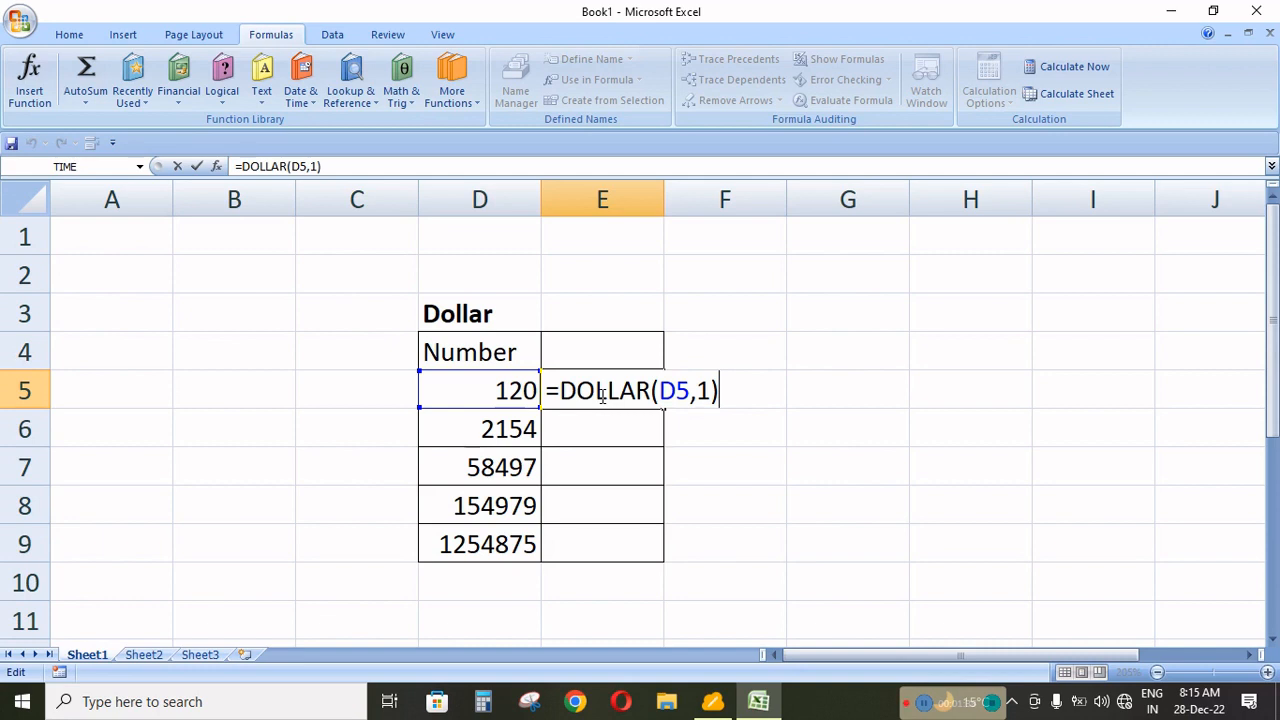
key(BackSpace)
key(BackSpace)
key(BackSpace)
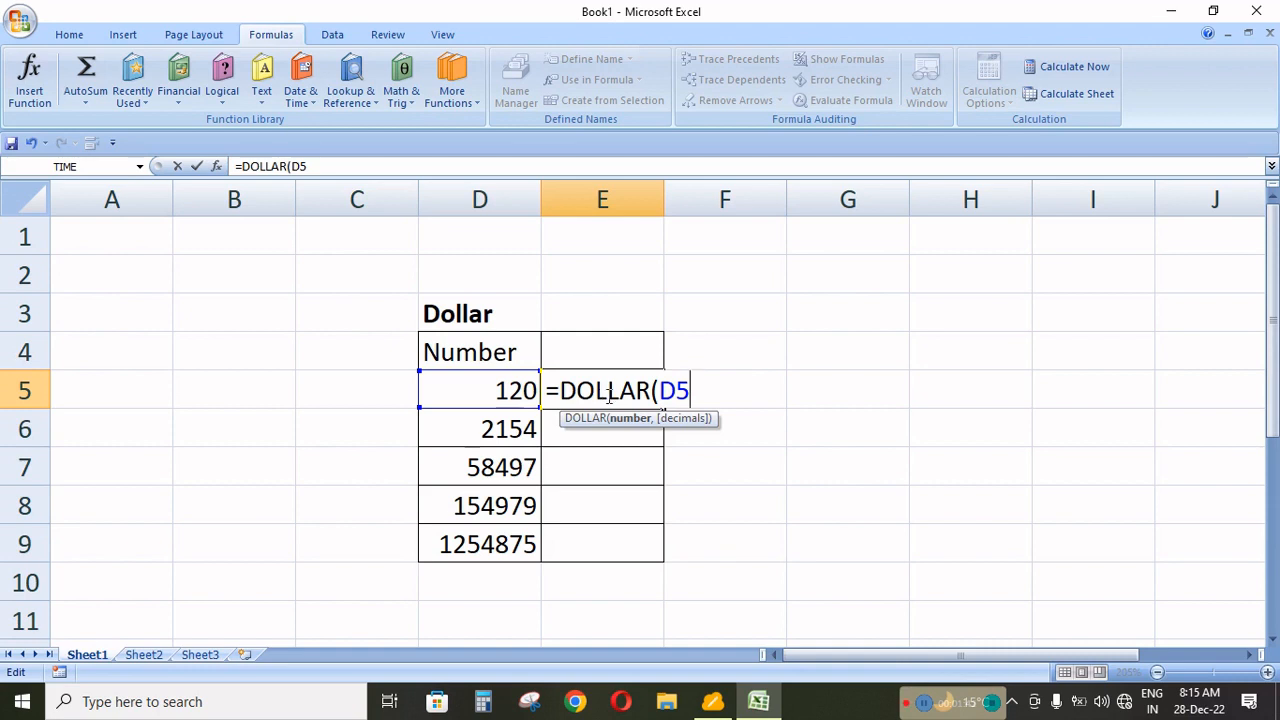
text(,)
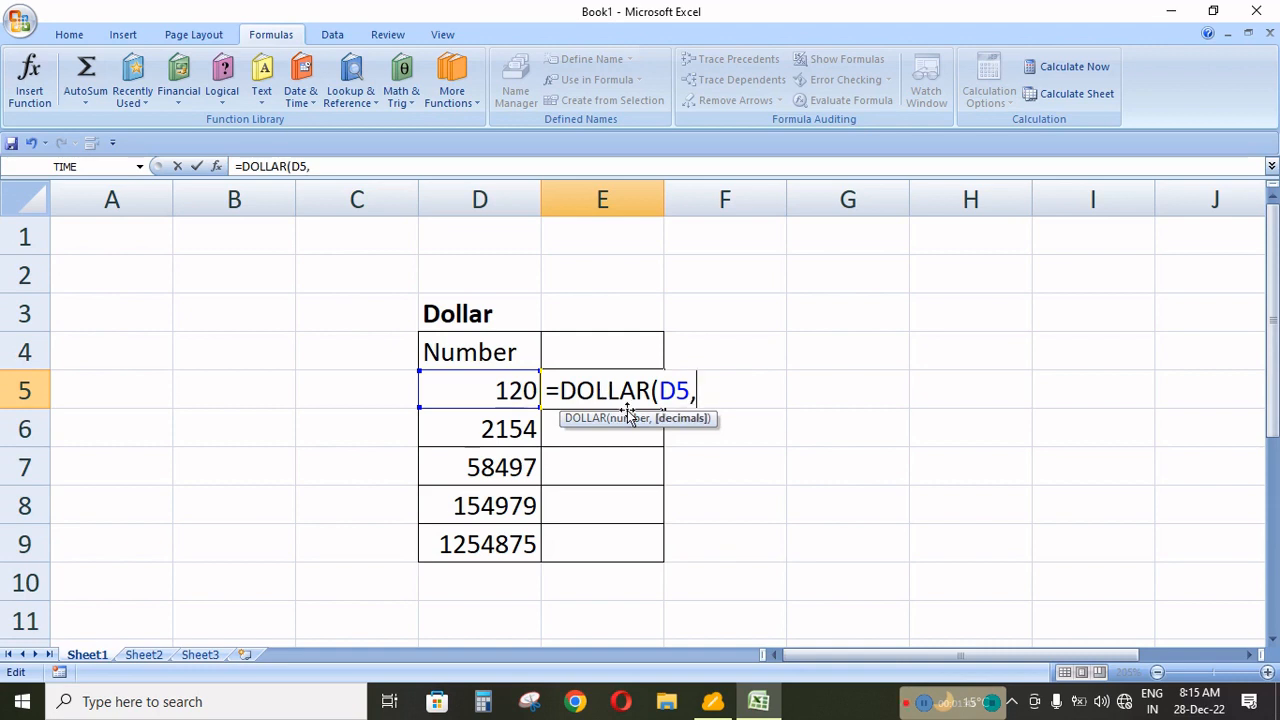
text())
key(Return)
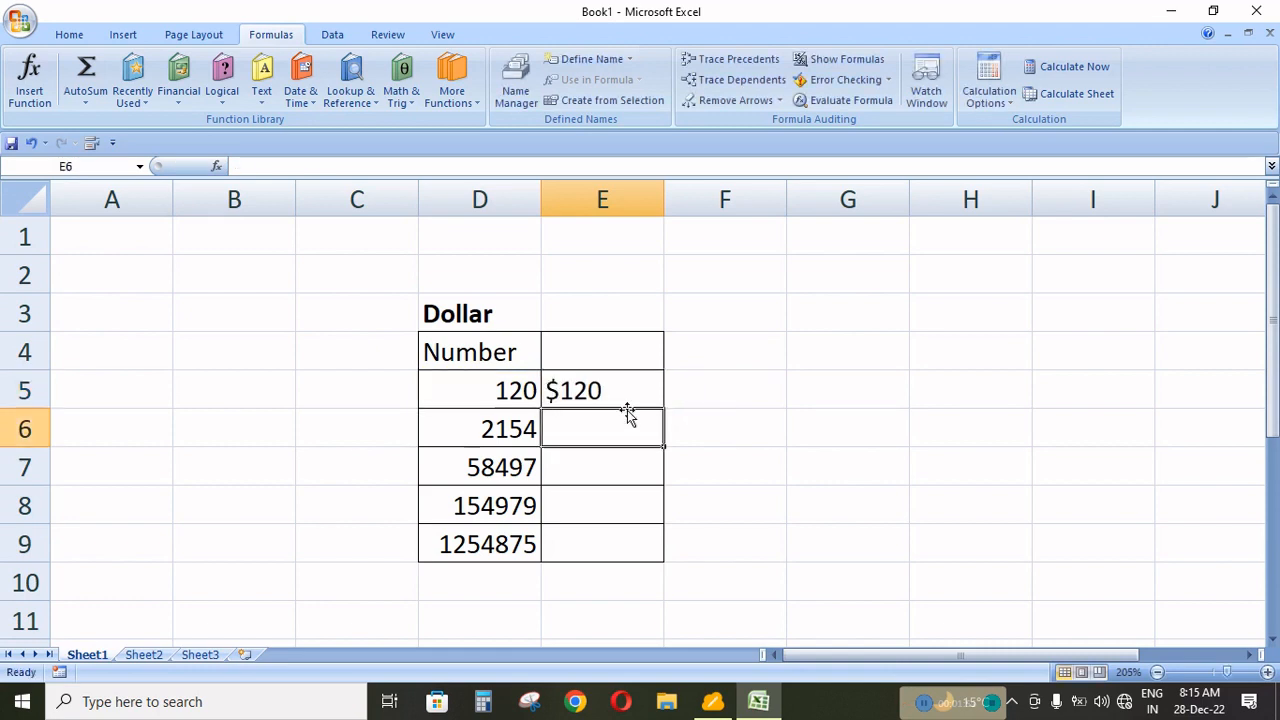
Remove the trailing comma from the formula in E5 so that it reads =DOLLAR(D5).
key(Up)
key(Down)
key(Up)
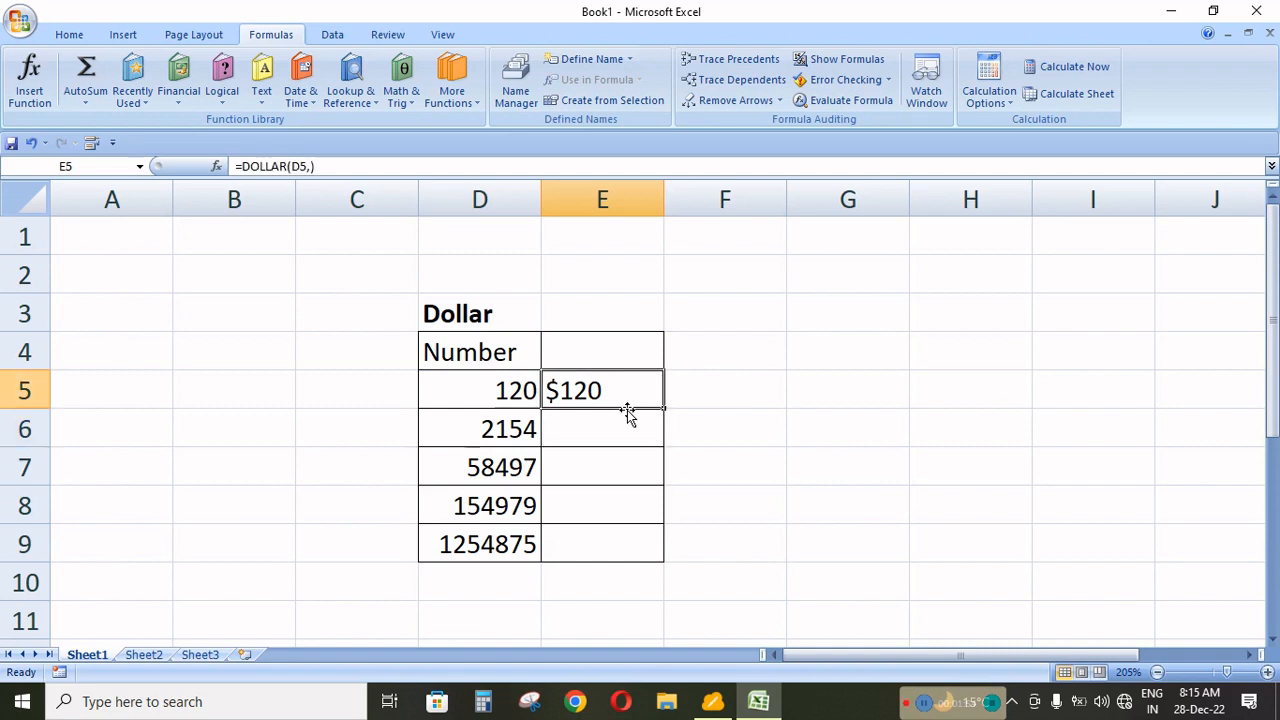
key(F2)
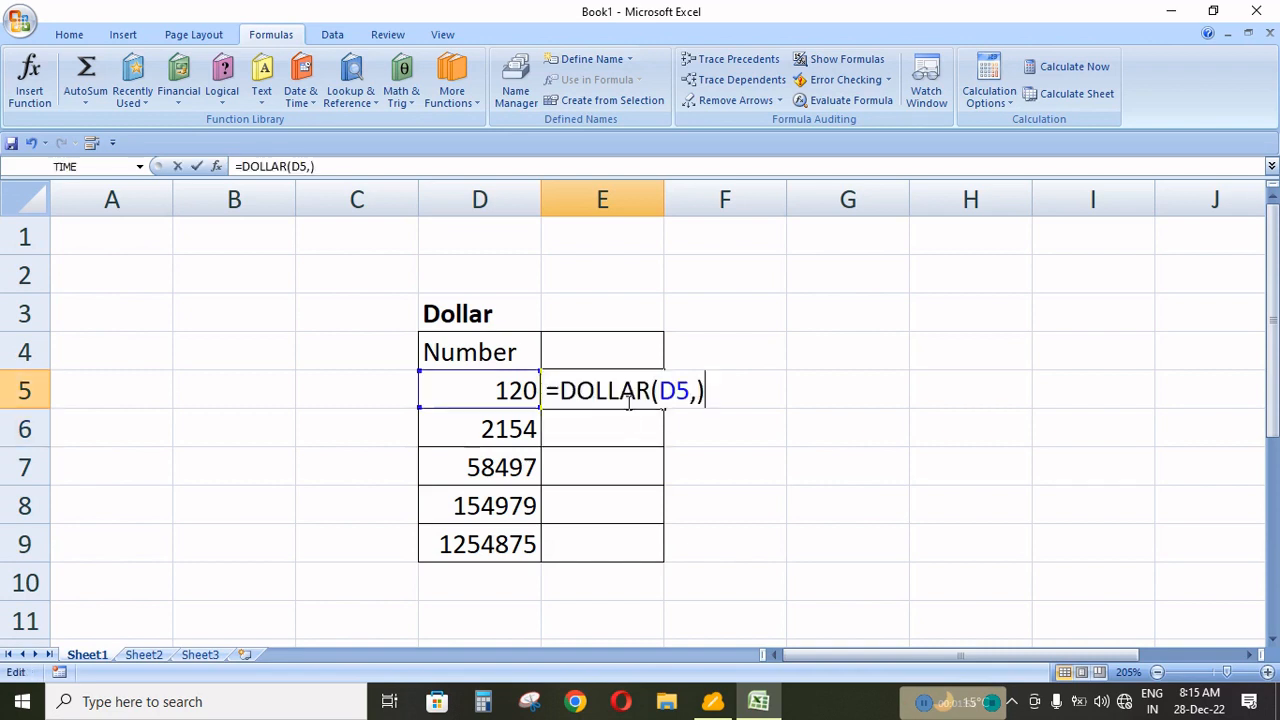
key(BackSpace)
key(BackSpace)
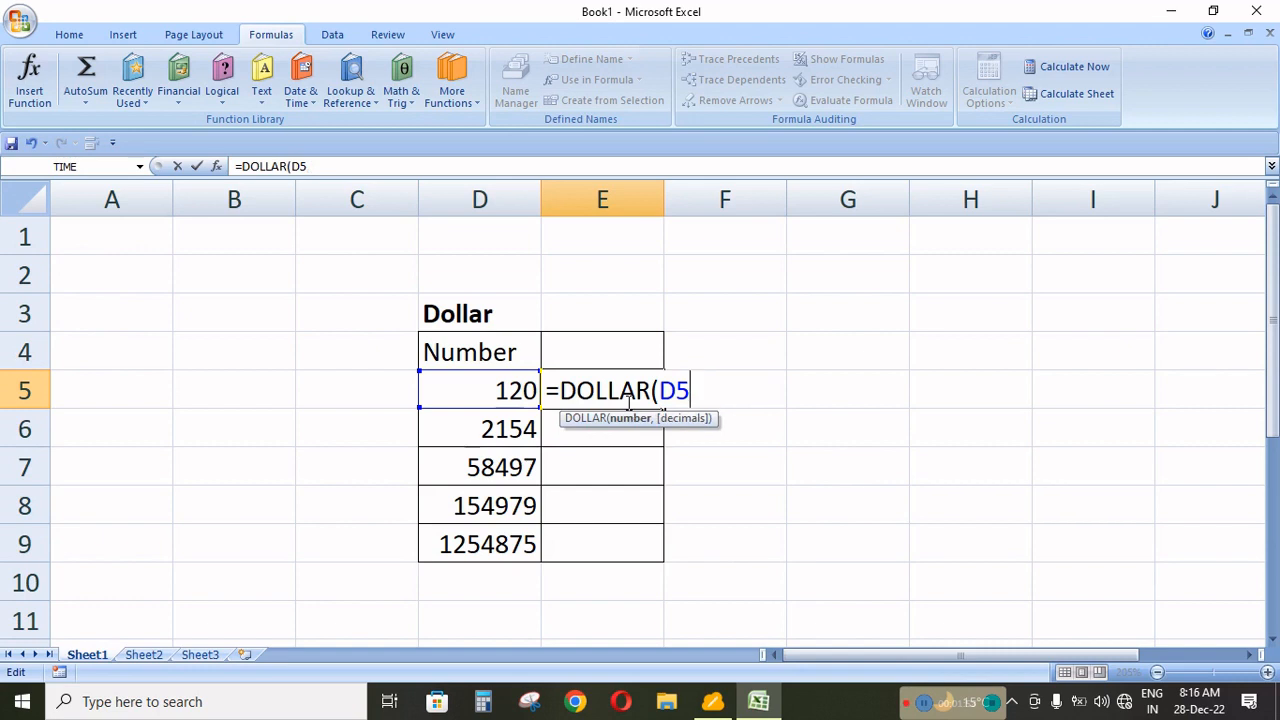
text())
key(Return)
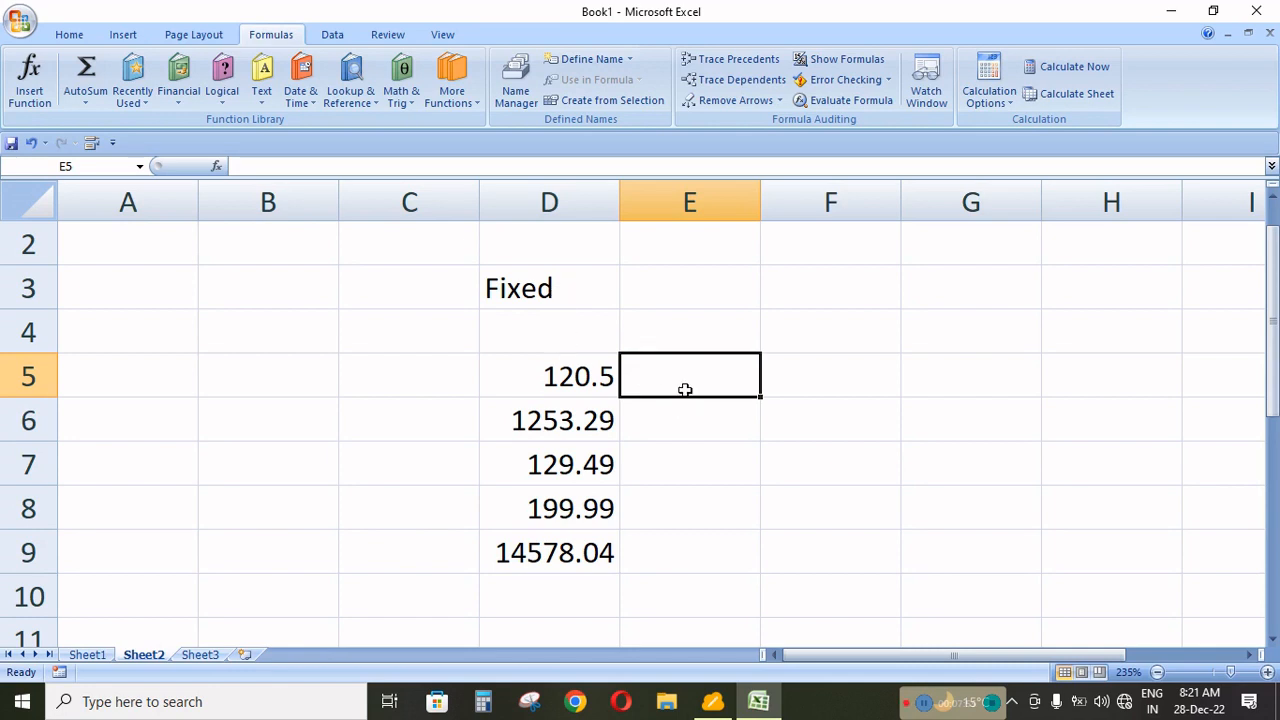
Enter the formula =FIXED(D5,3) in cell E5 of Sheet2 to show the first number with three decimals.
text(=fi)
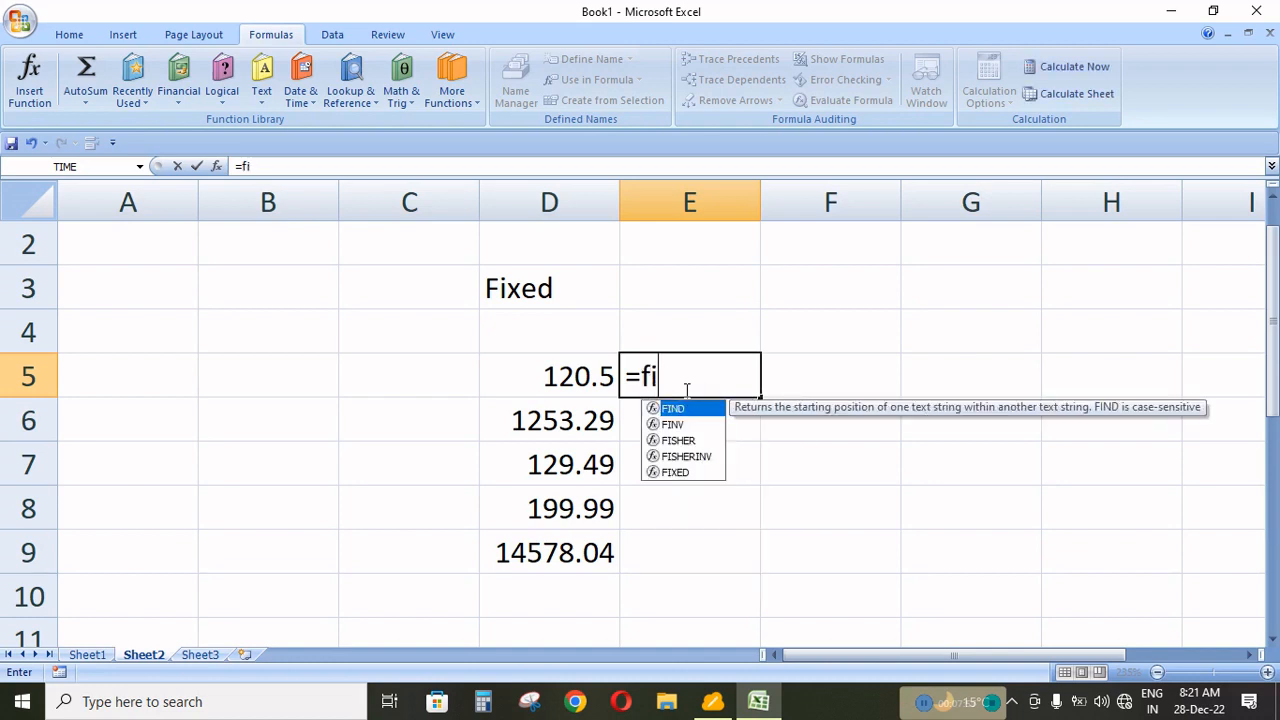
text(xed)
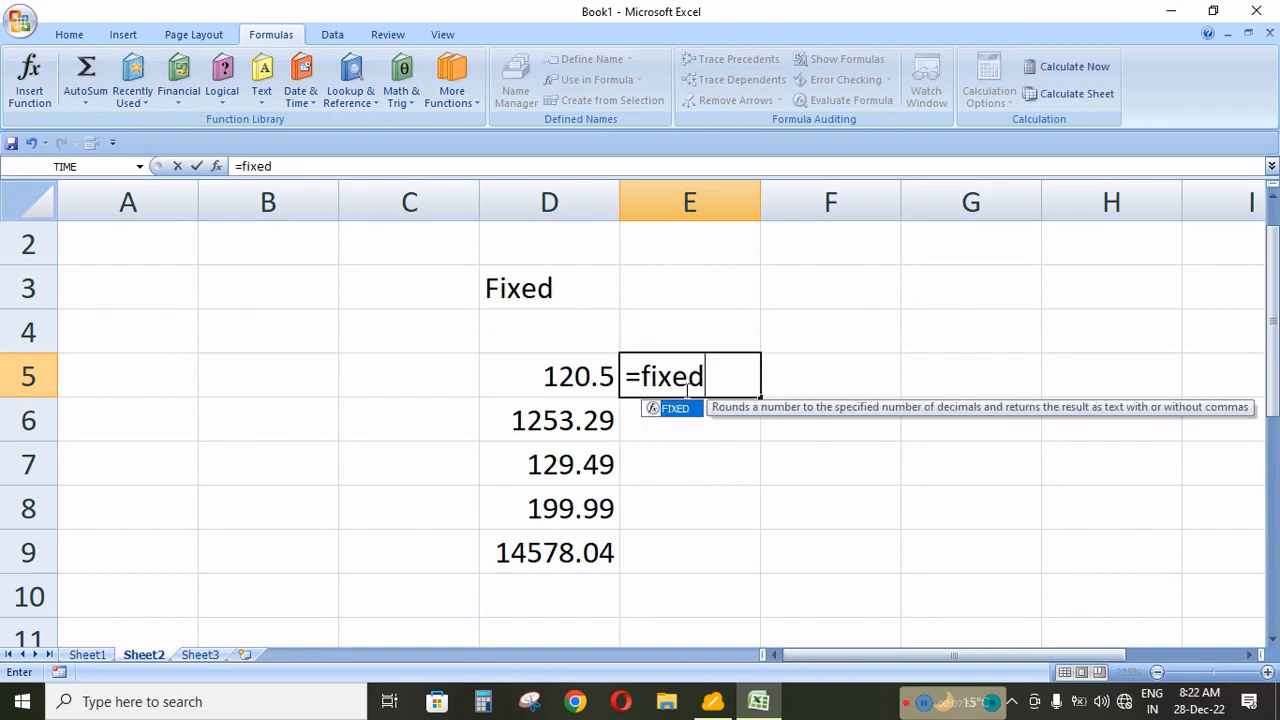
text(()
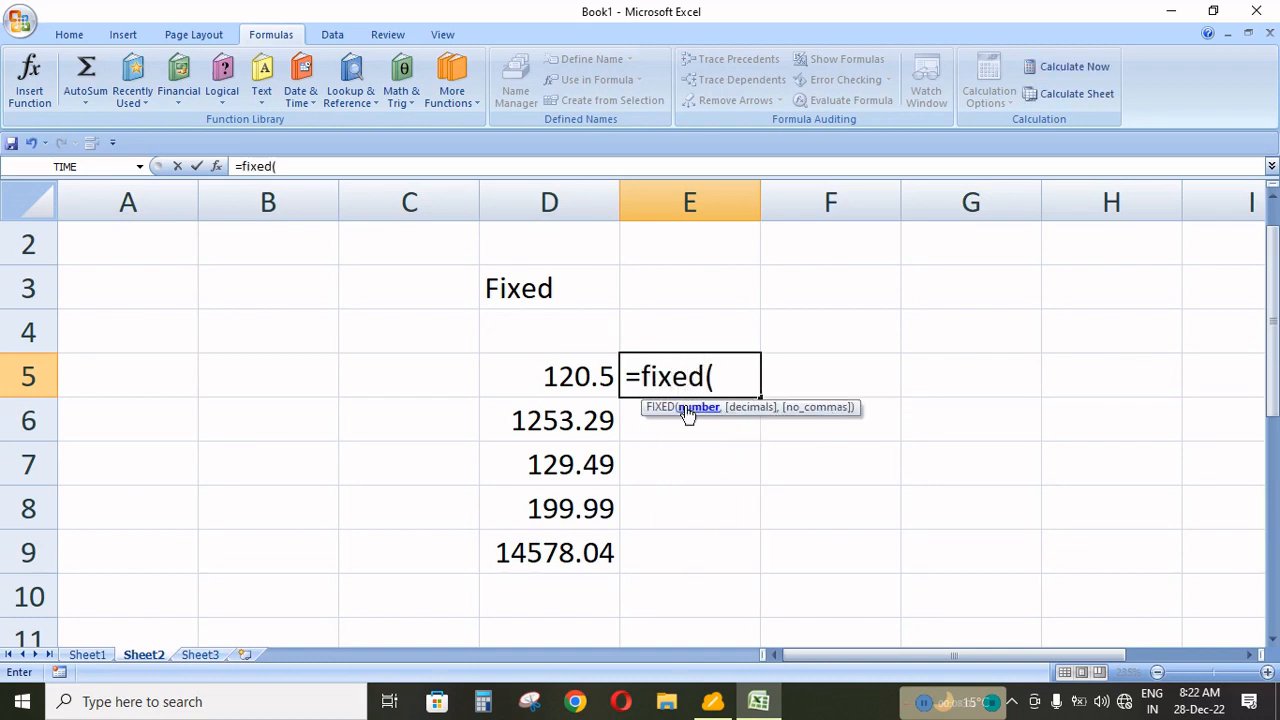
click(559, 377)
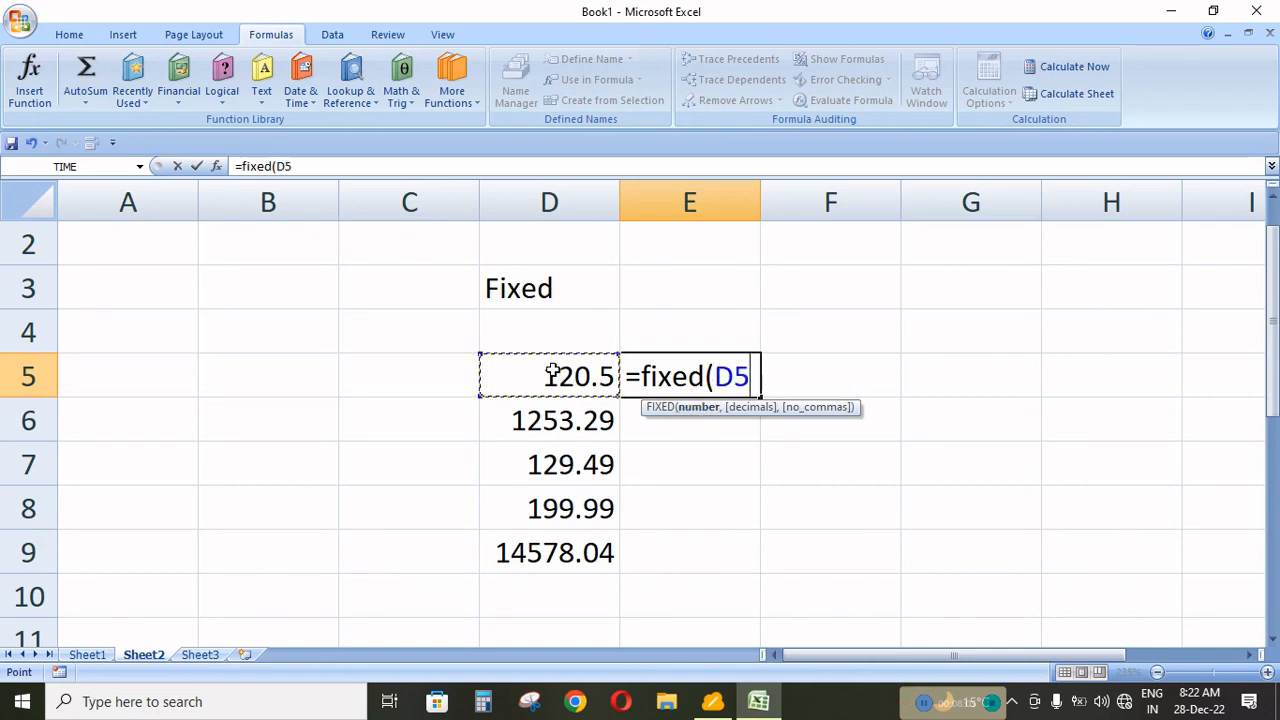
text(,)
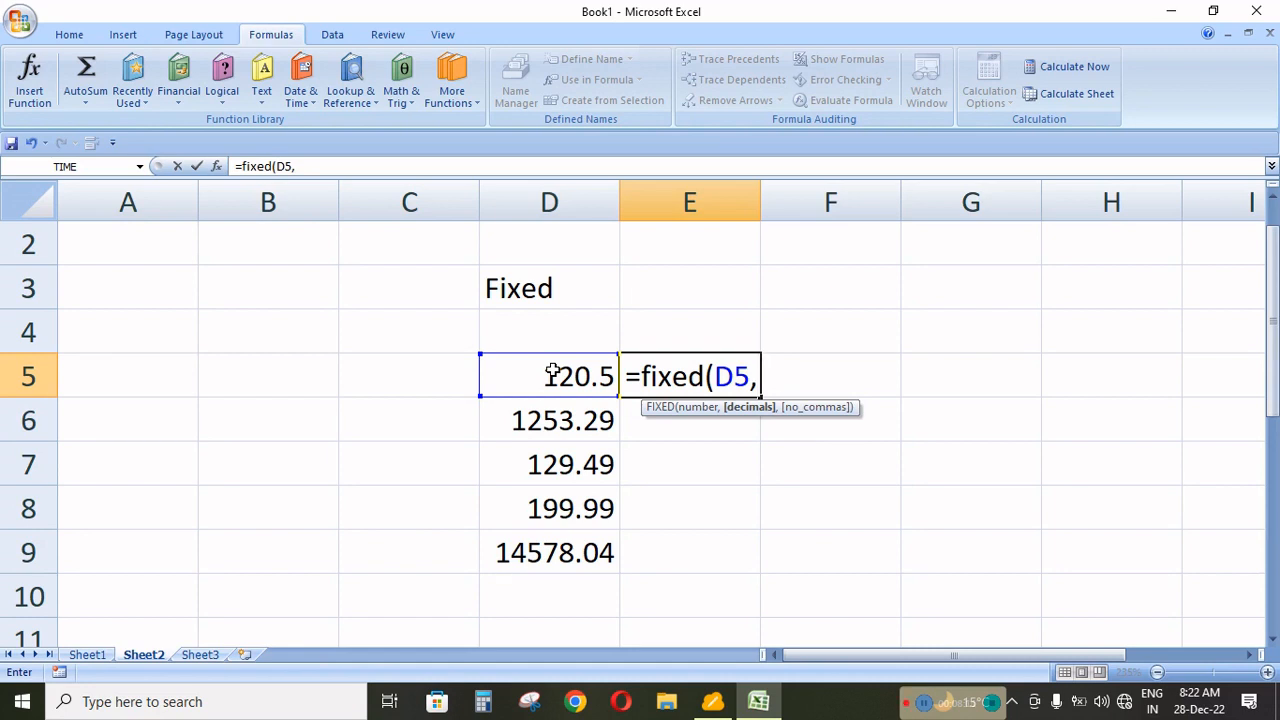
text(3)
text())
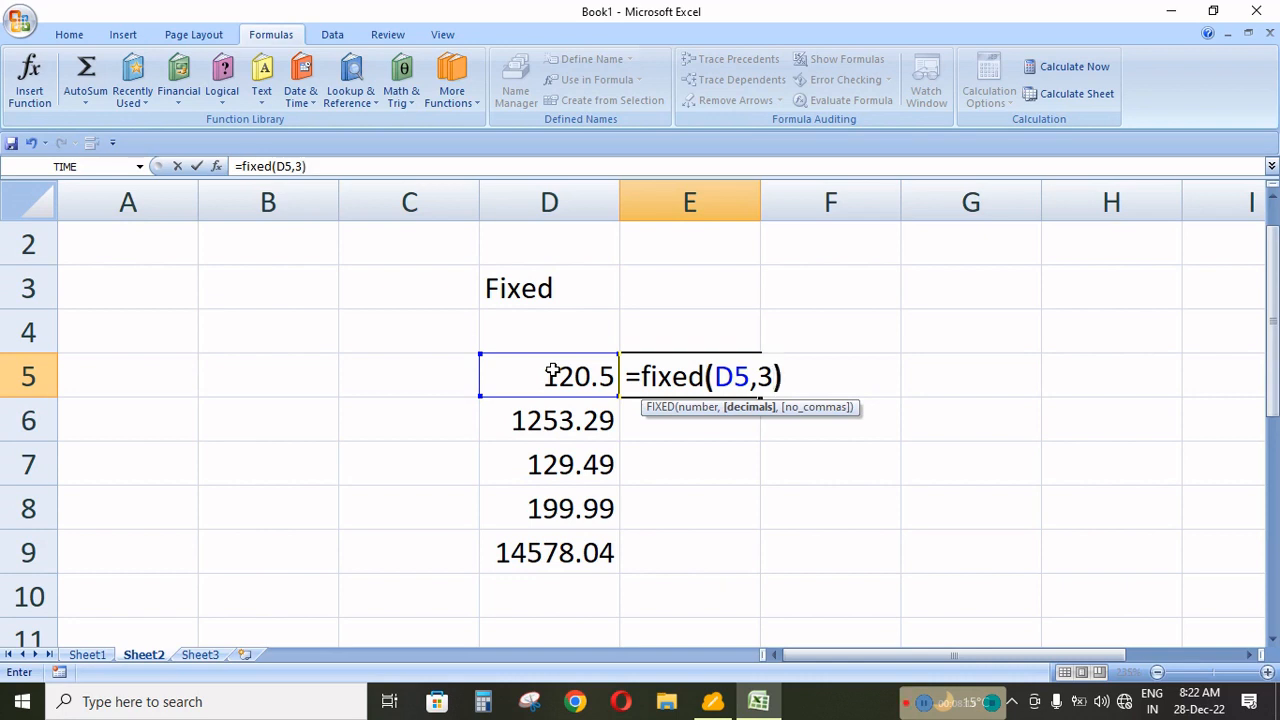
key(Return)
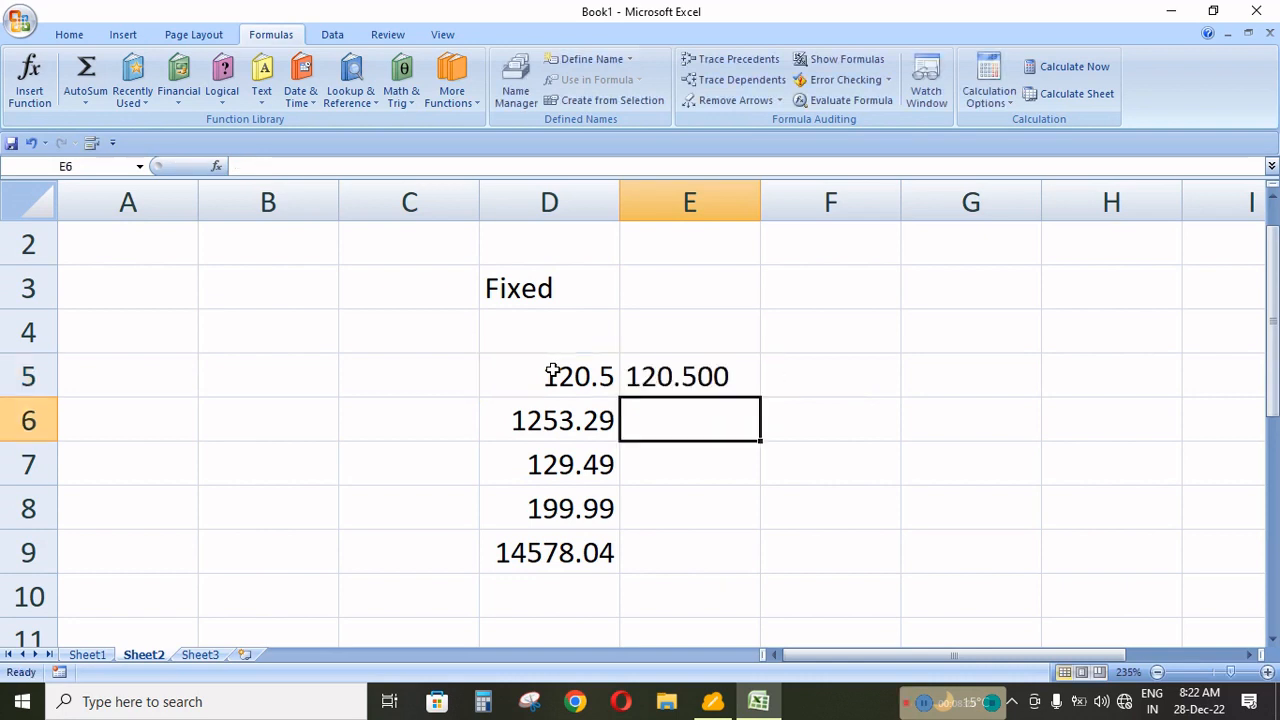
Fill the FIXED formula from E5 down to E9 and widen column E to fit the longest result.
click(711, 375)
click(764, 412)
click(711, 378)
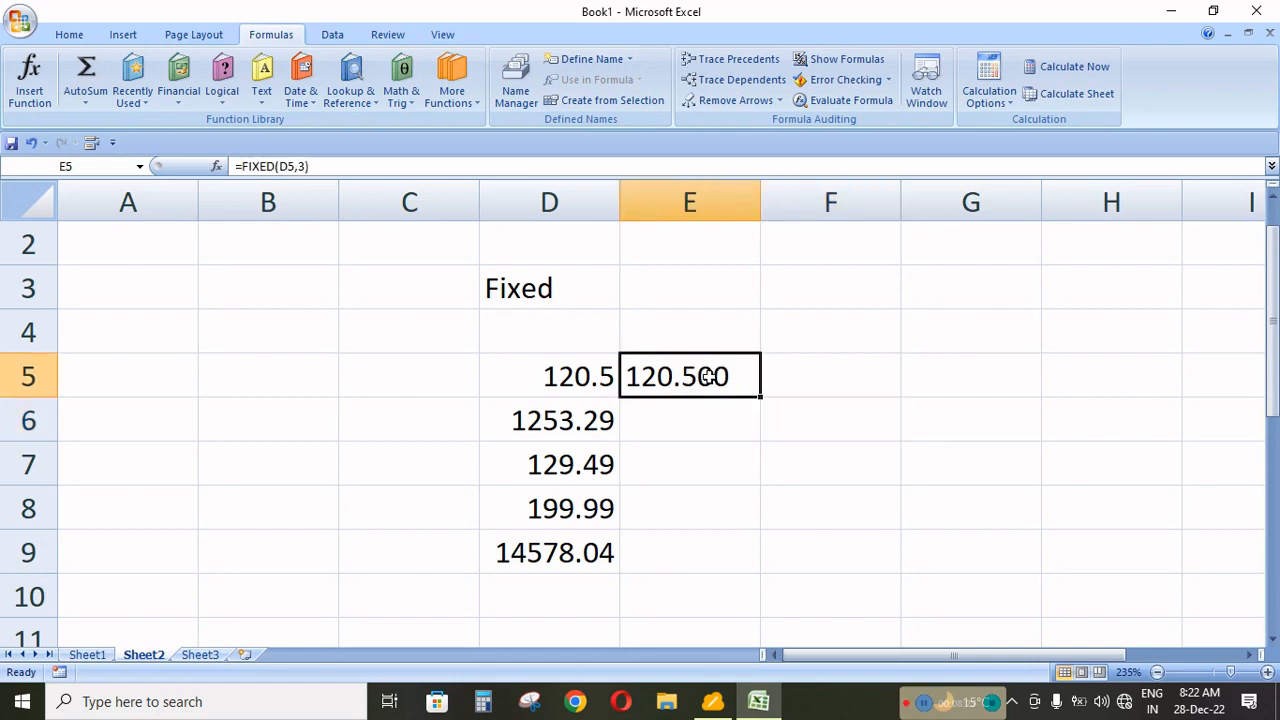
drag(760, 398, 740, 553)
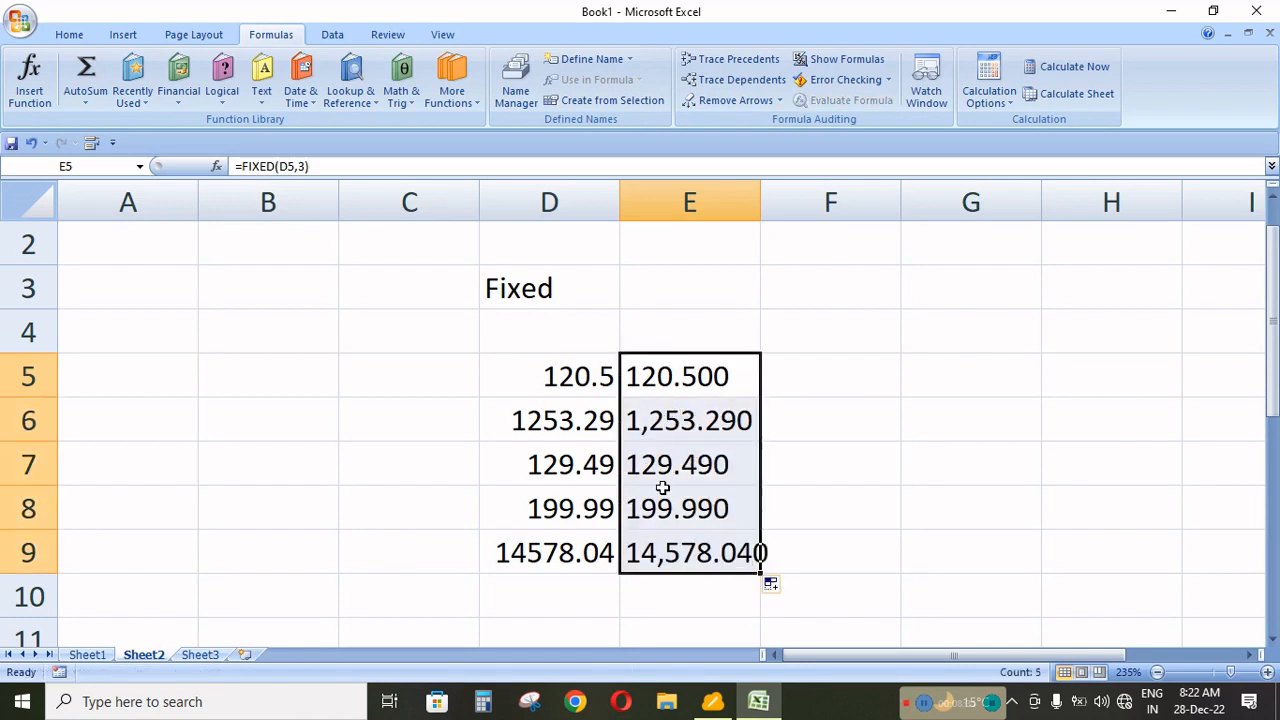
drag(760, 206, 794, 208)
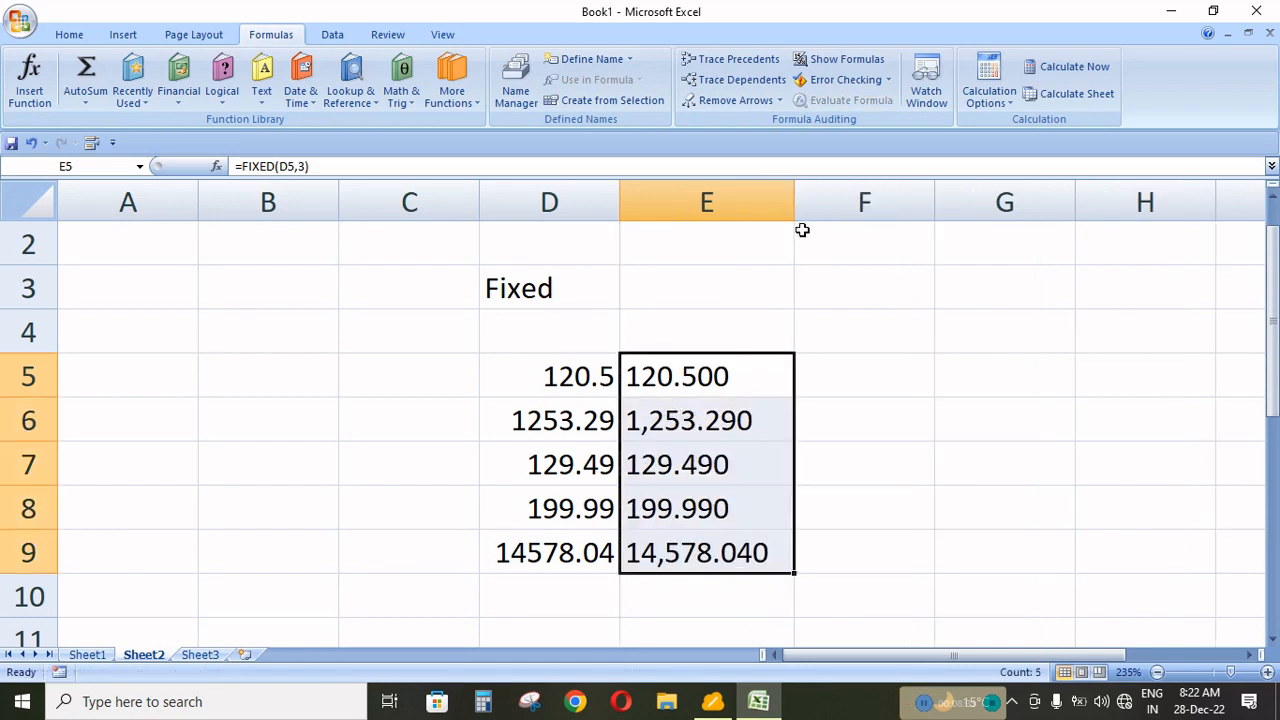
Clear the FIXED results from cells E6 to E9, leaving only the formula in E5.
click(692, 385)
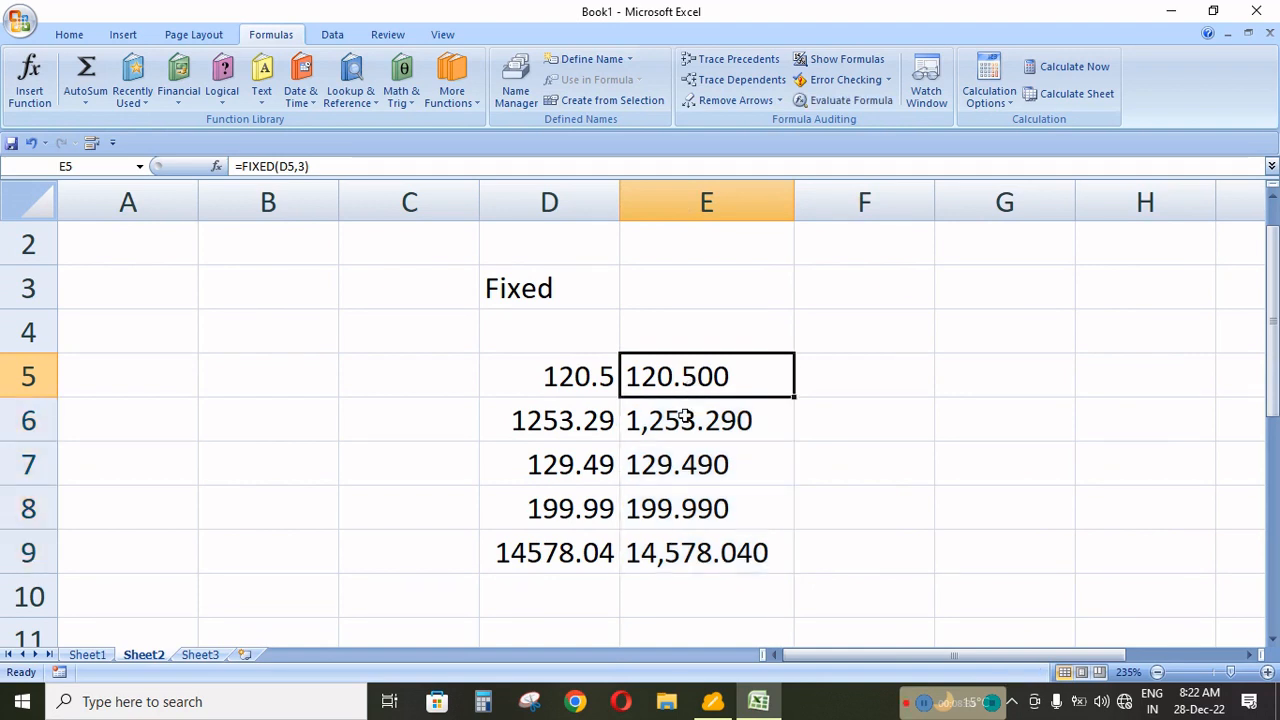
drag(688, 418, 689, 540)
key(Delete)
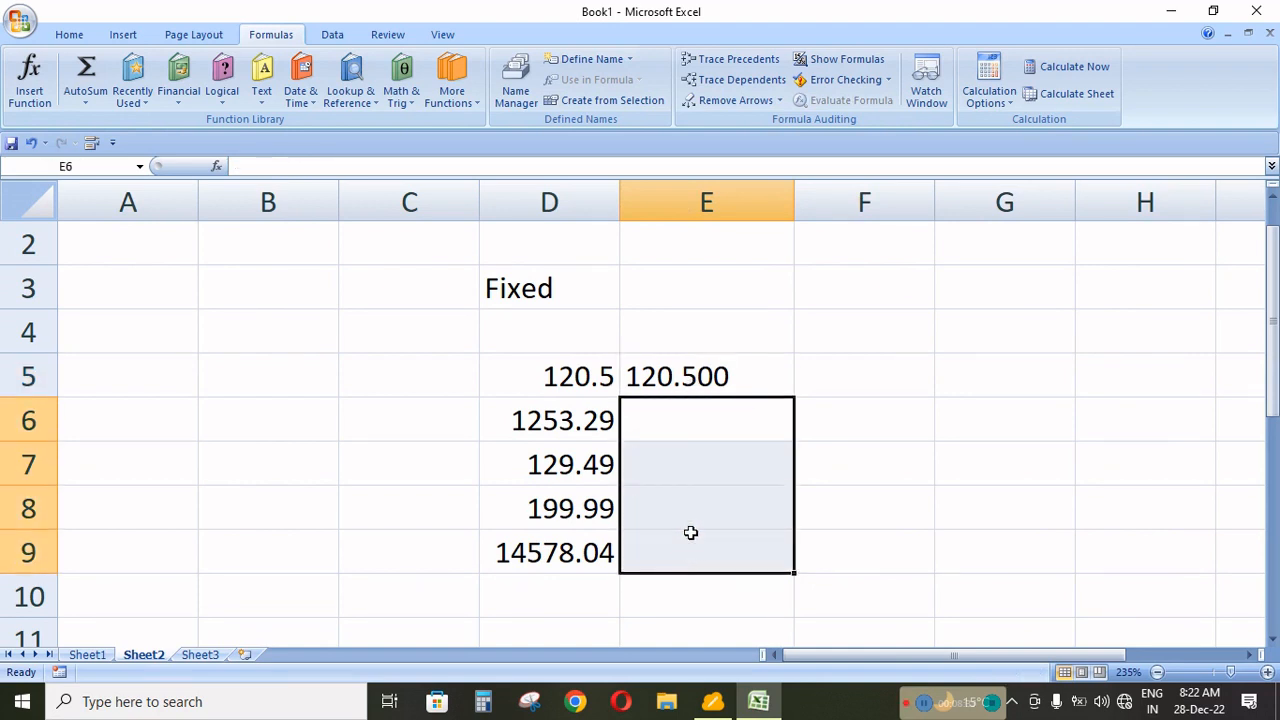
Replace the formula in E5 with =FIXED(D5,0) for zero decimals and fill it down to E9.
click(695, 385)
text(=)
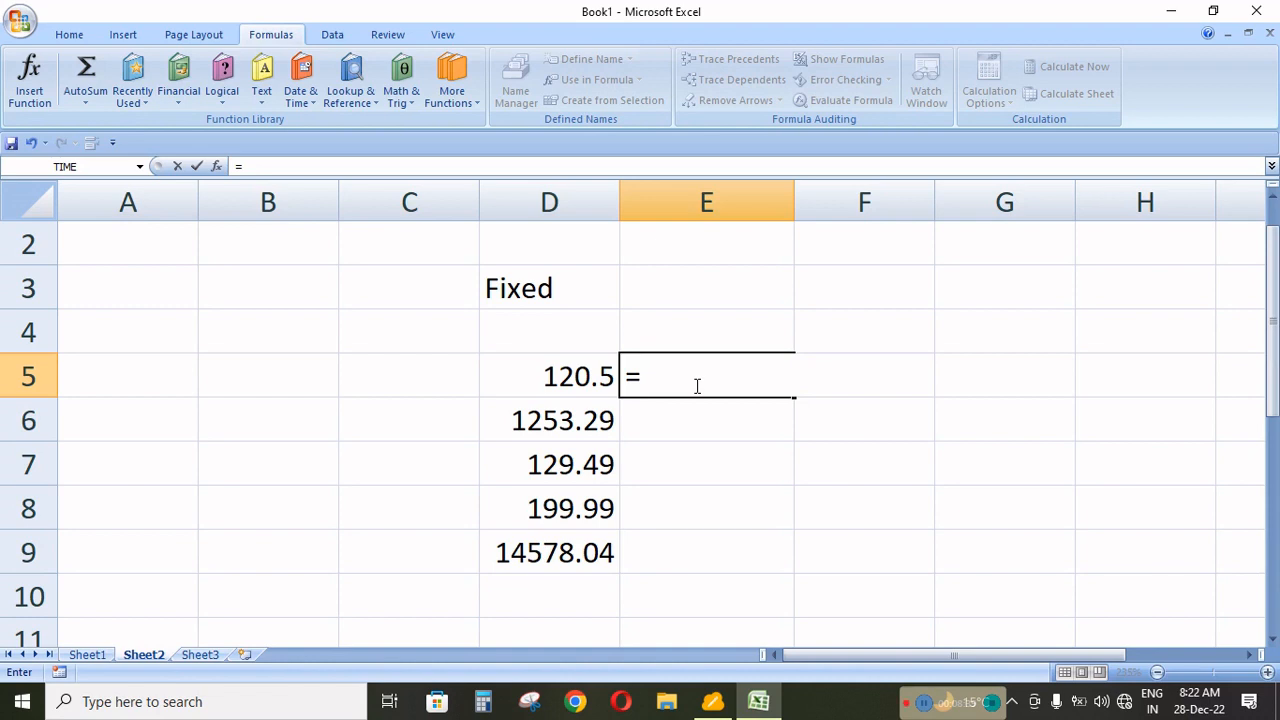
text(ro)
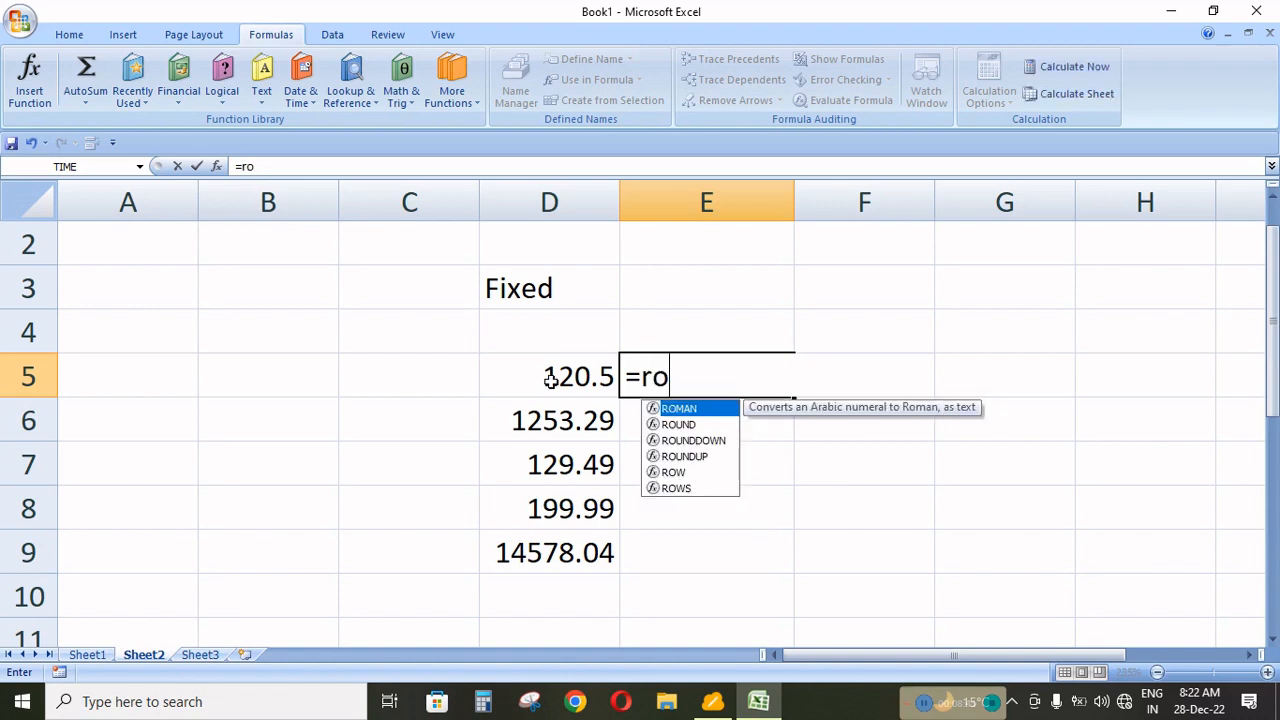
key(BackSpace)
key(BackSpace)
text(fi)
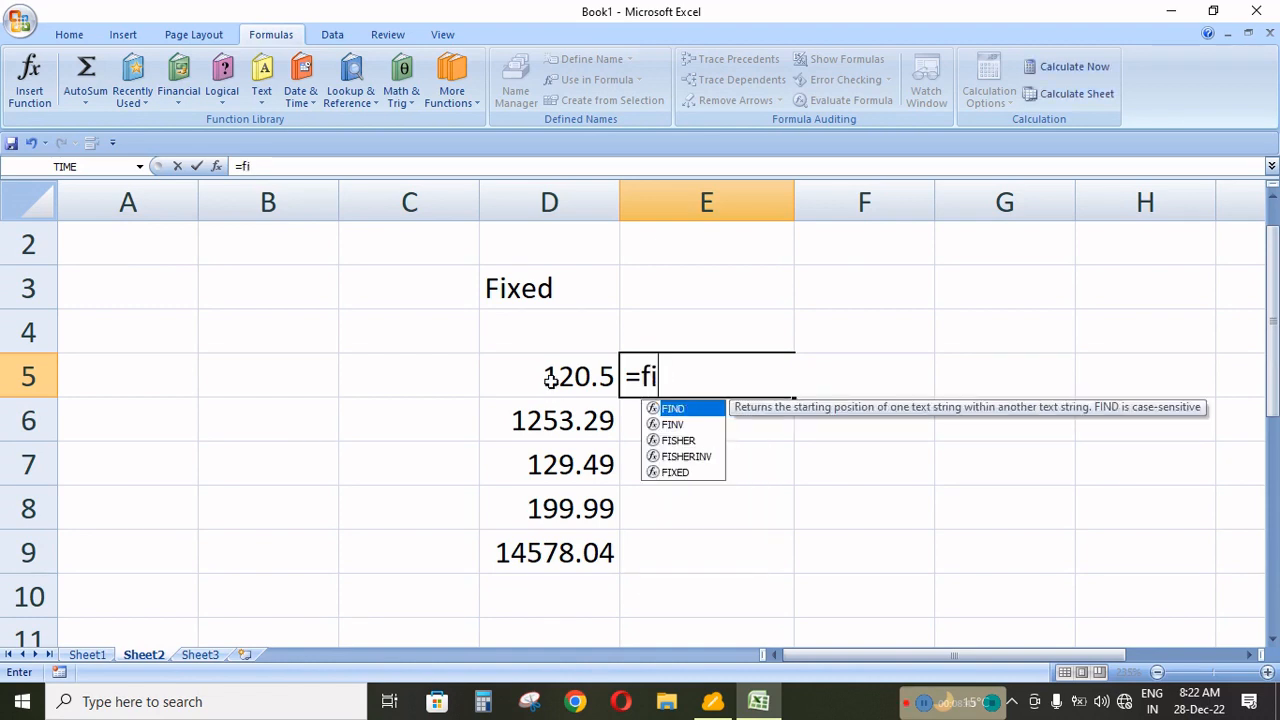
text(xed()
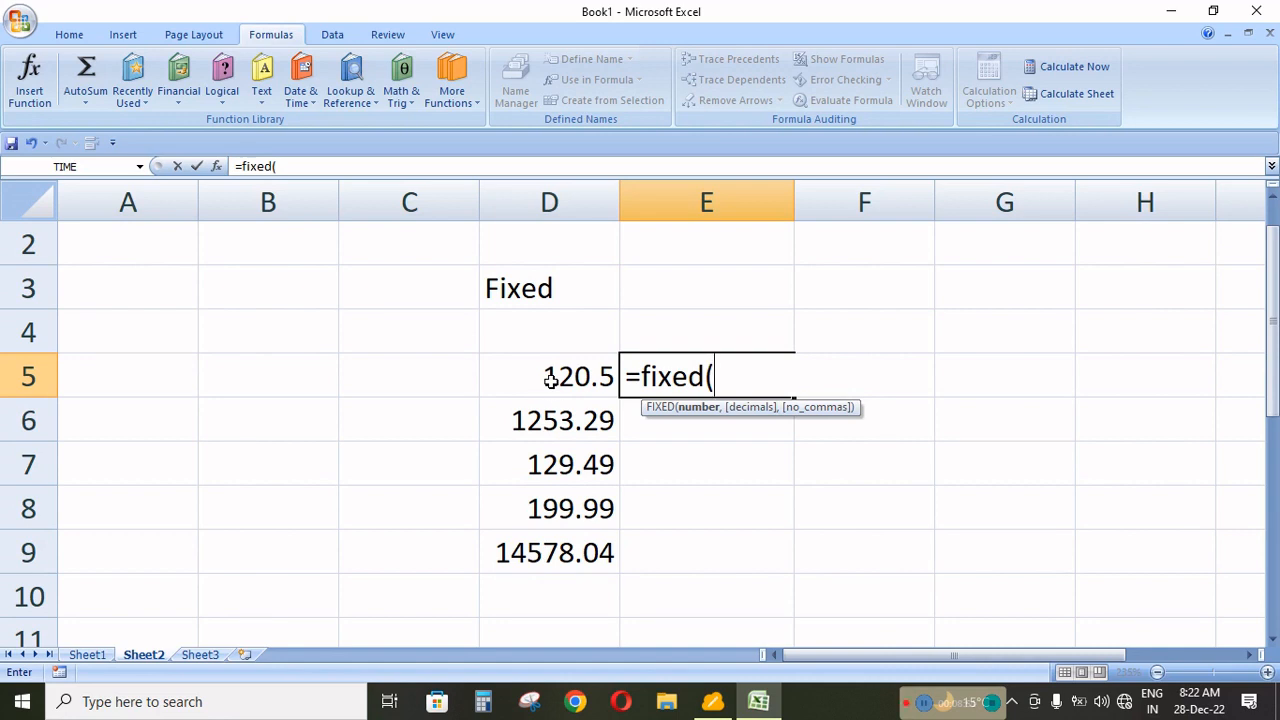
click(550, 380)
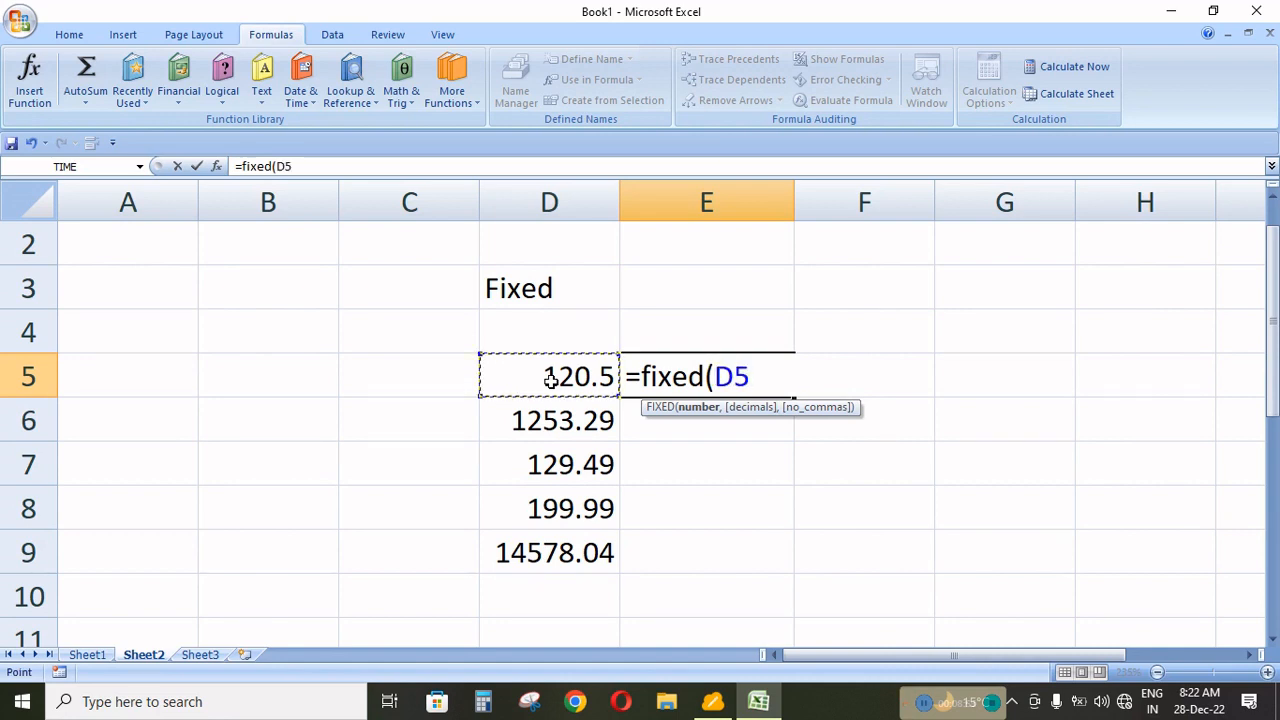
text(,)
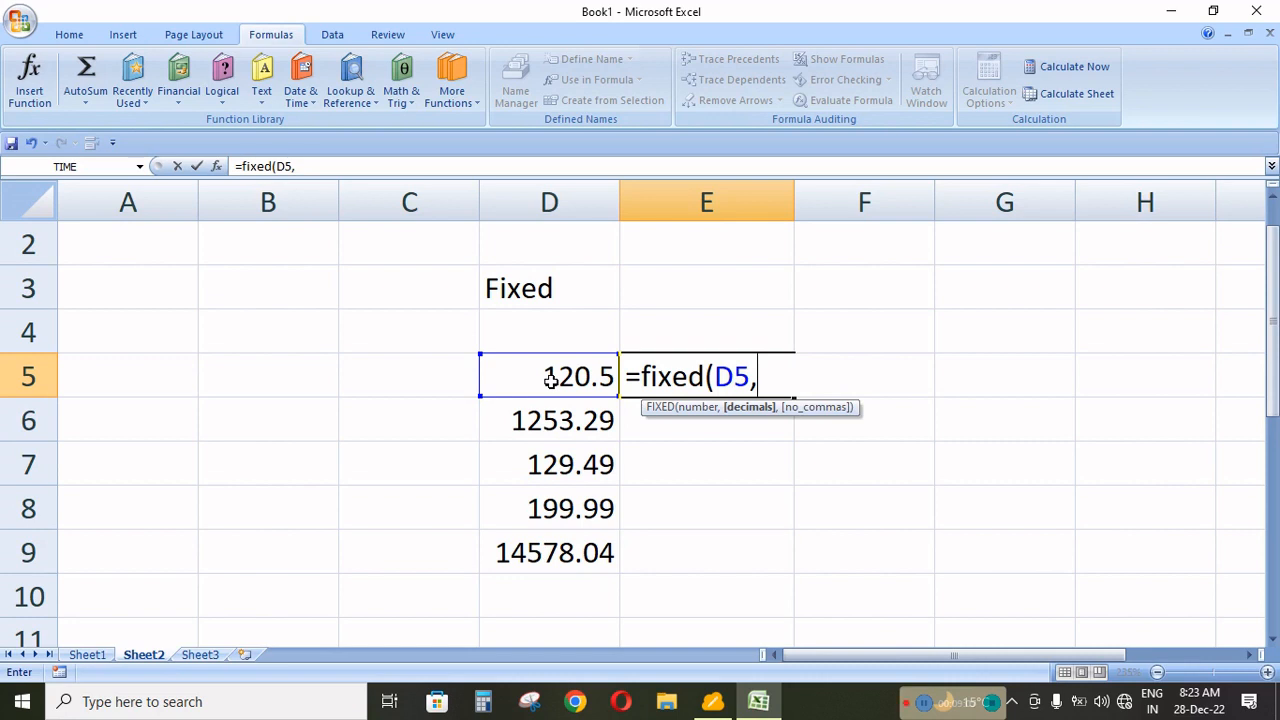
text(0))
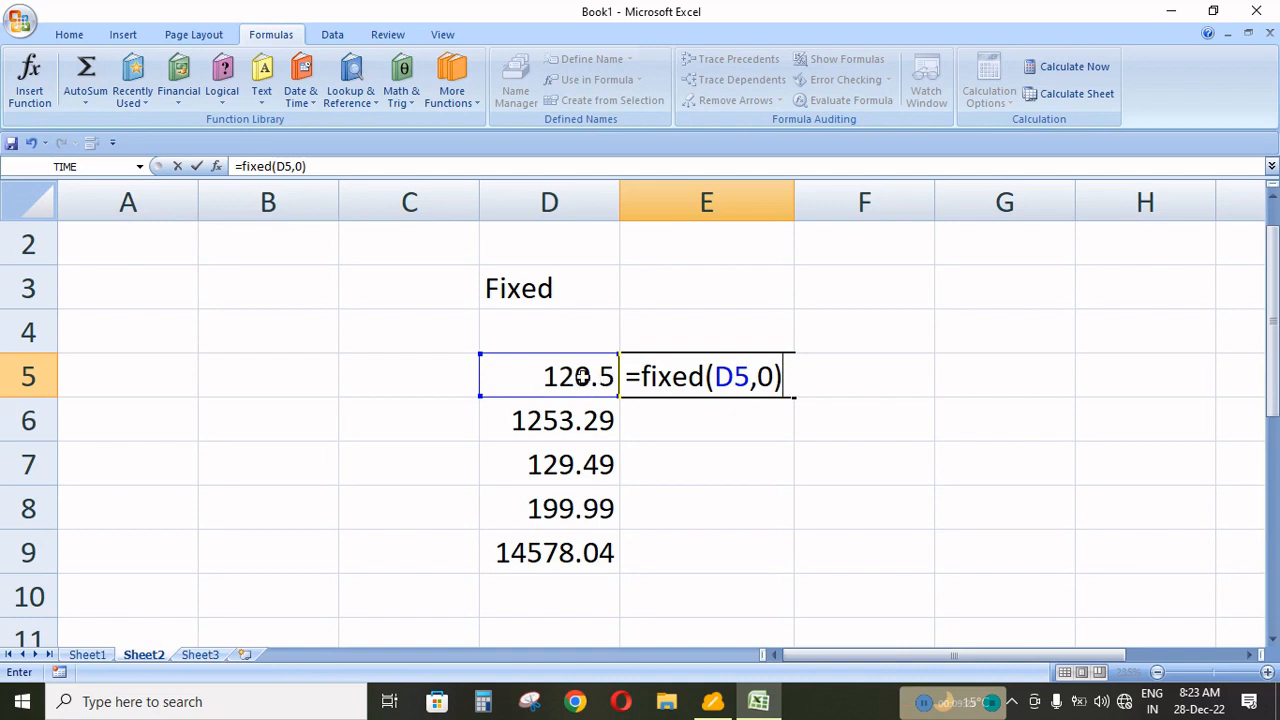
key(Return)
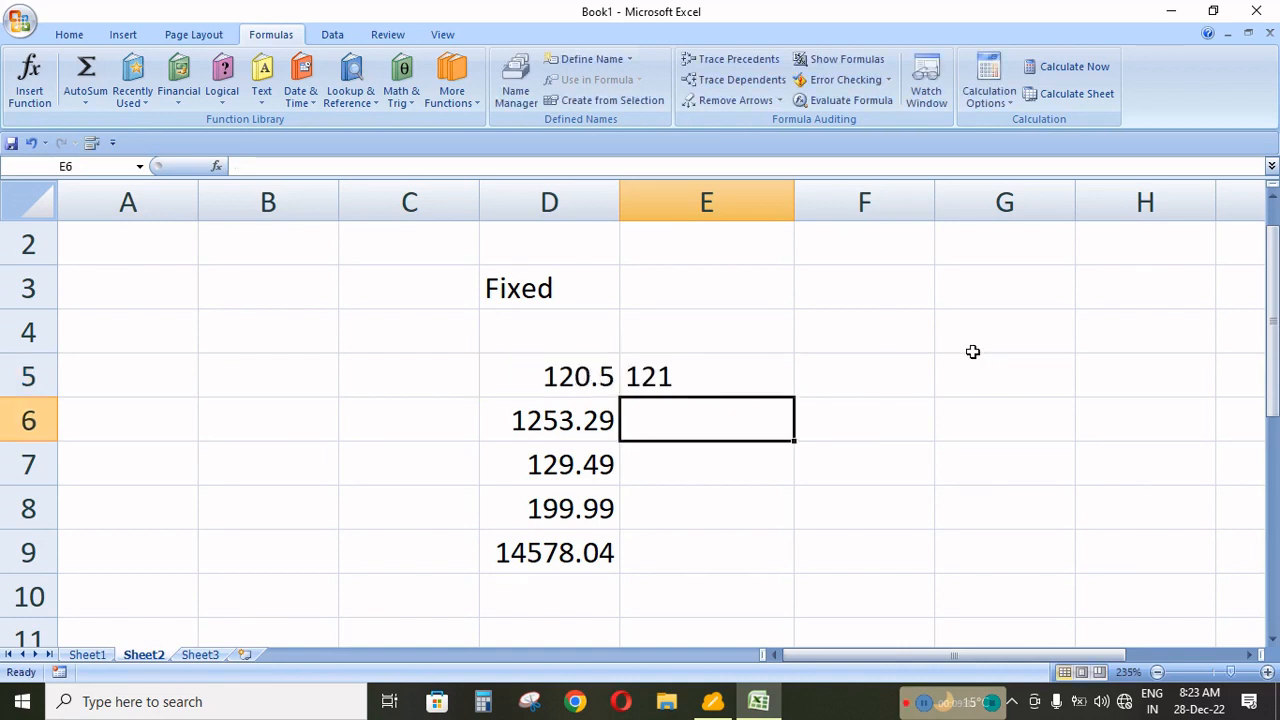
click(740, 375)
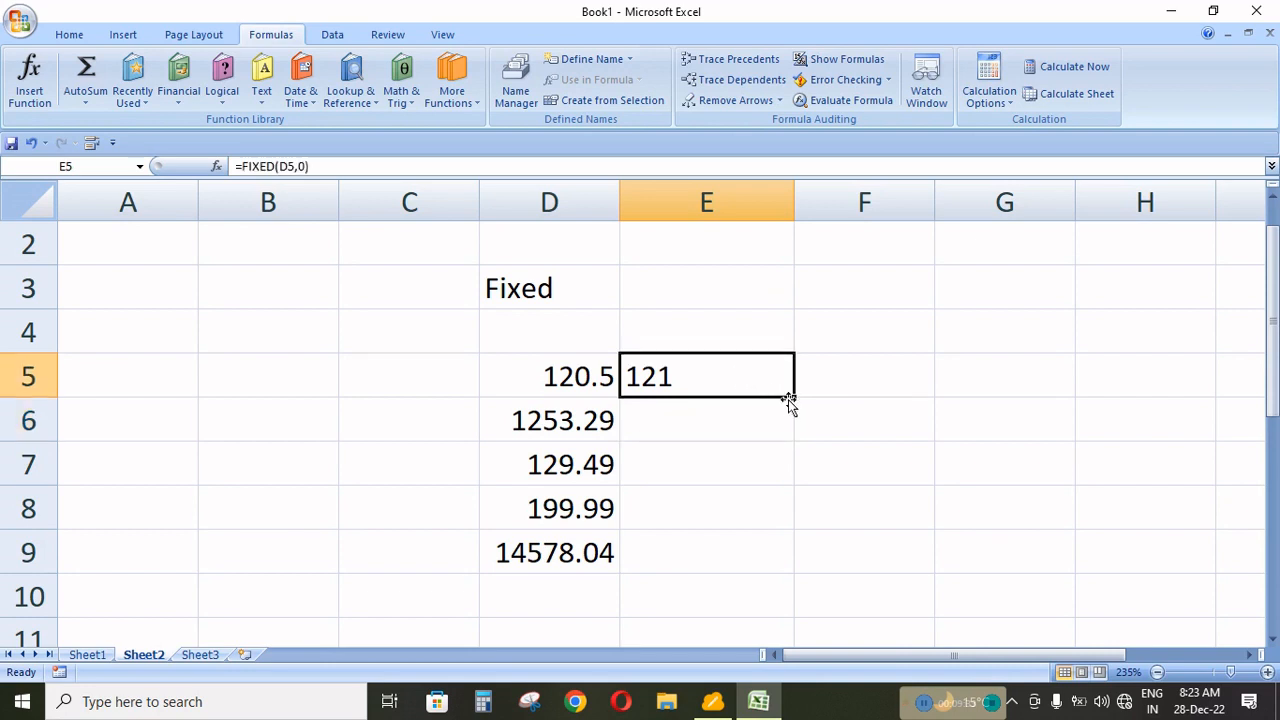
drag(789, 400, 786, 560)
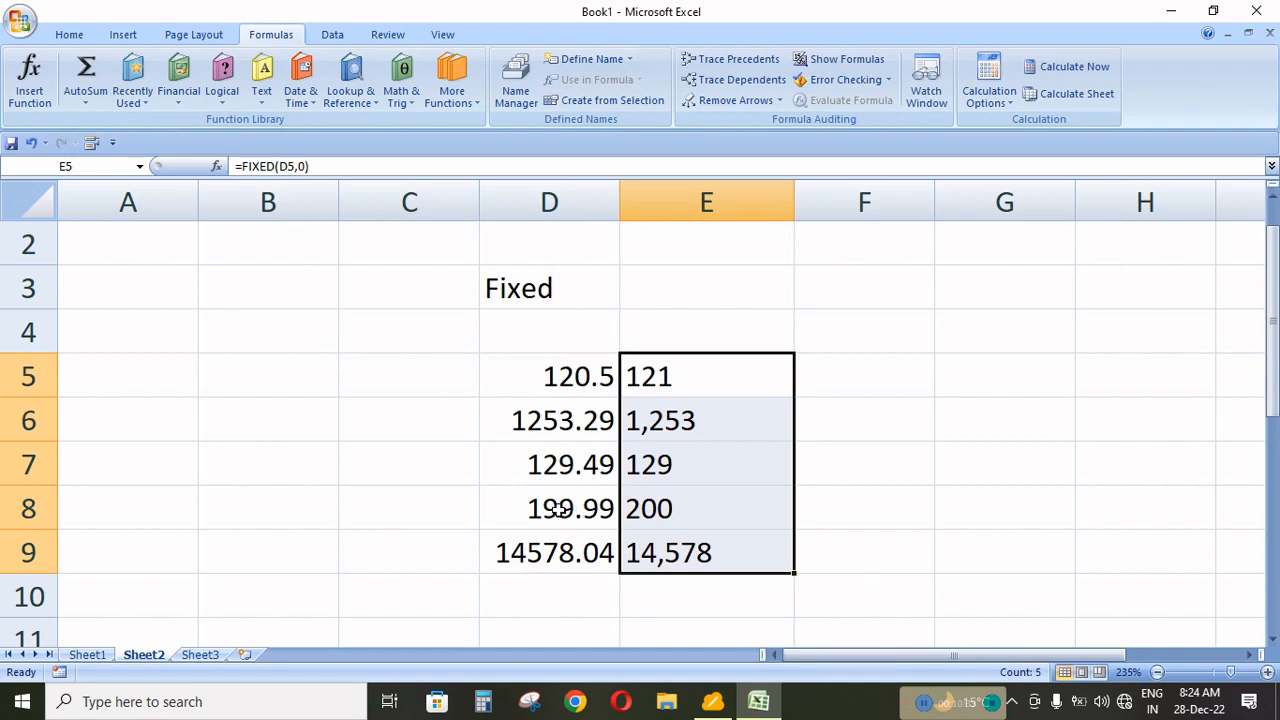
scroll(560, 510, down, 2)
scroll(563, 508, up, 1)
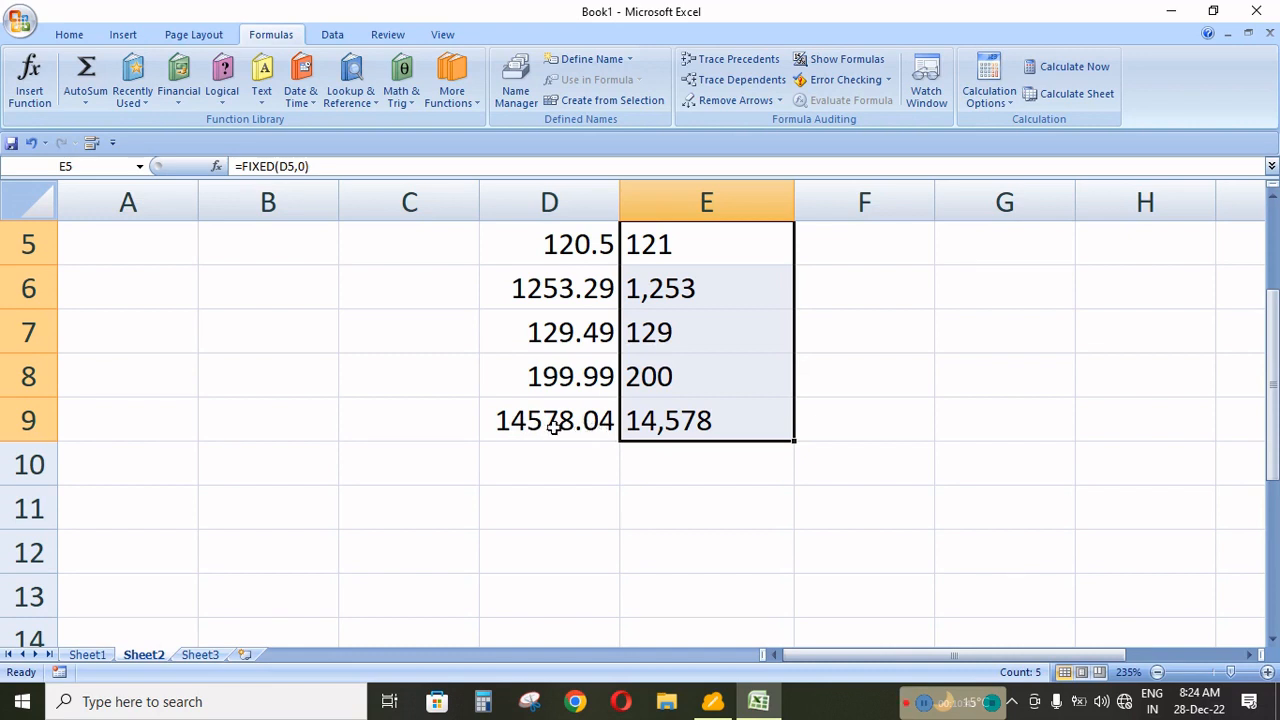
scroll(718, 410, up, 1)
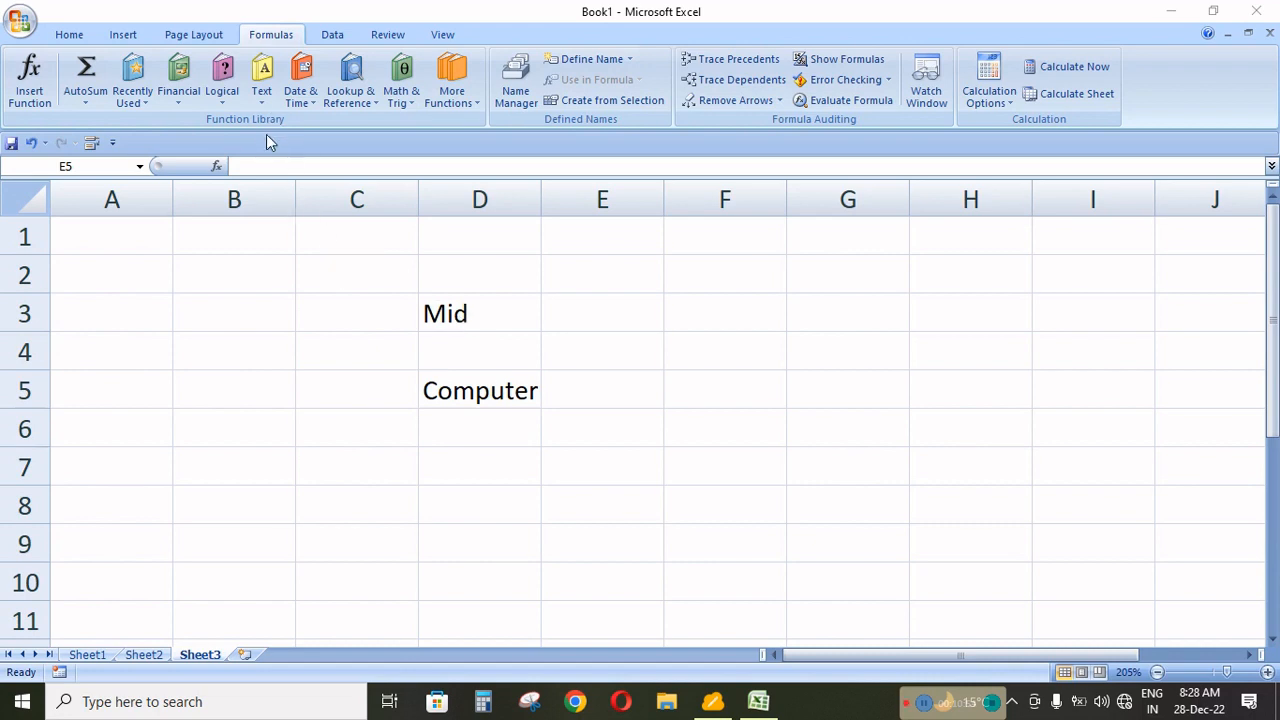
click(264, 102)
click(264, 102)
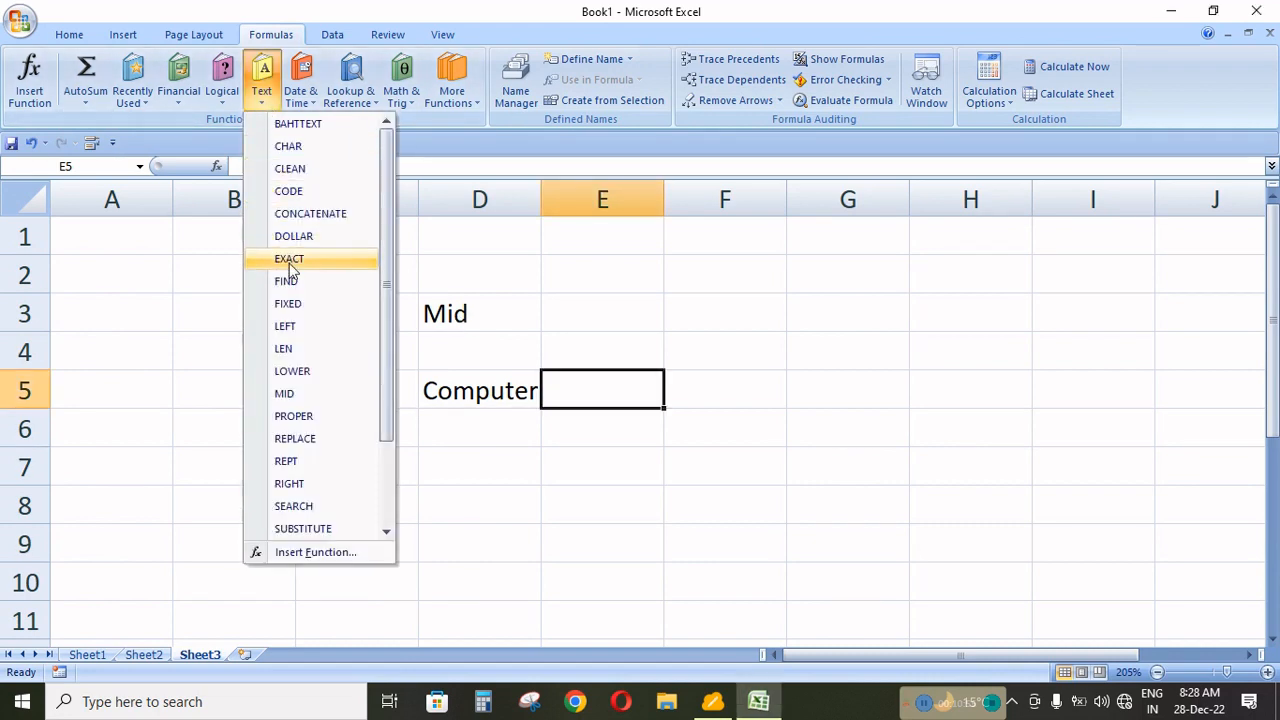
click(621, 394)
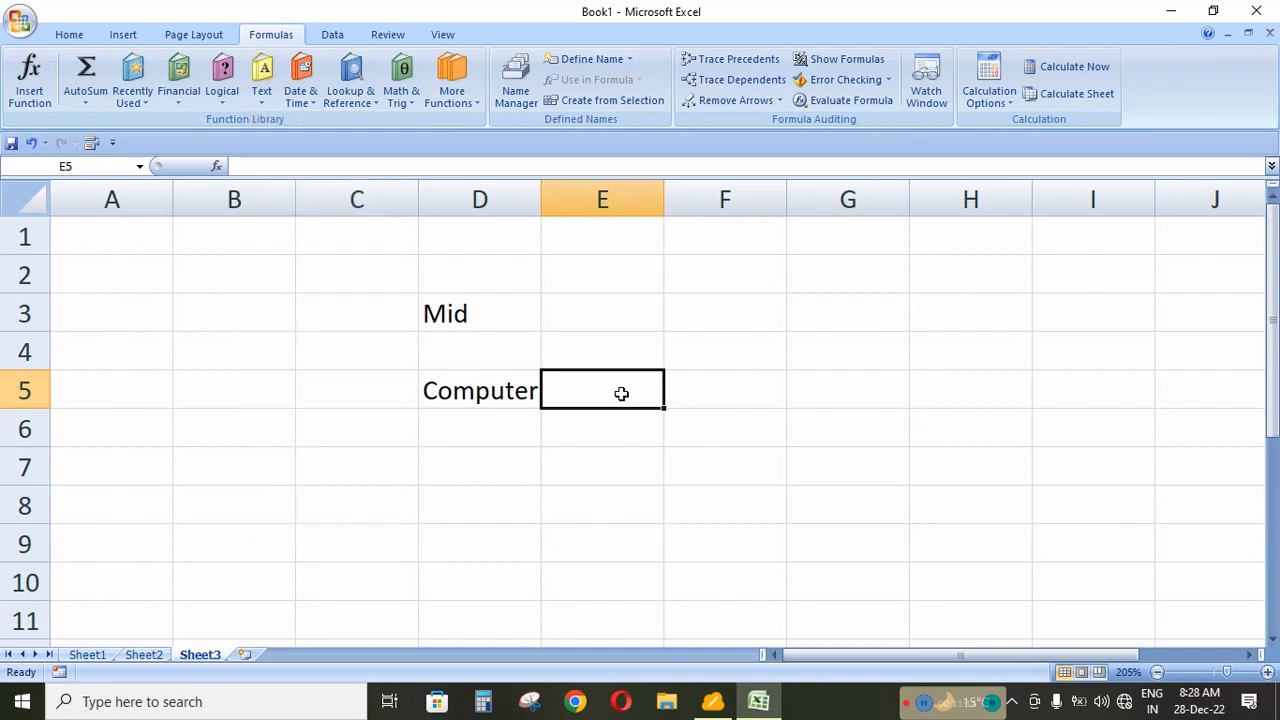
Enter the formula =MID(D5,4,2) in cell E5 of Sheet3 to extract two characters of "Computer" from position 4.
text(=mid)
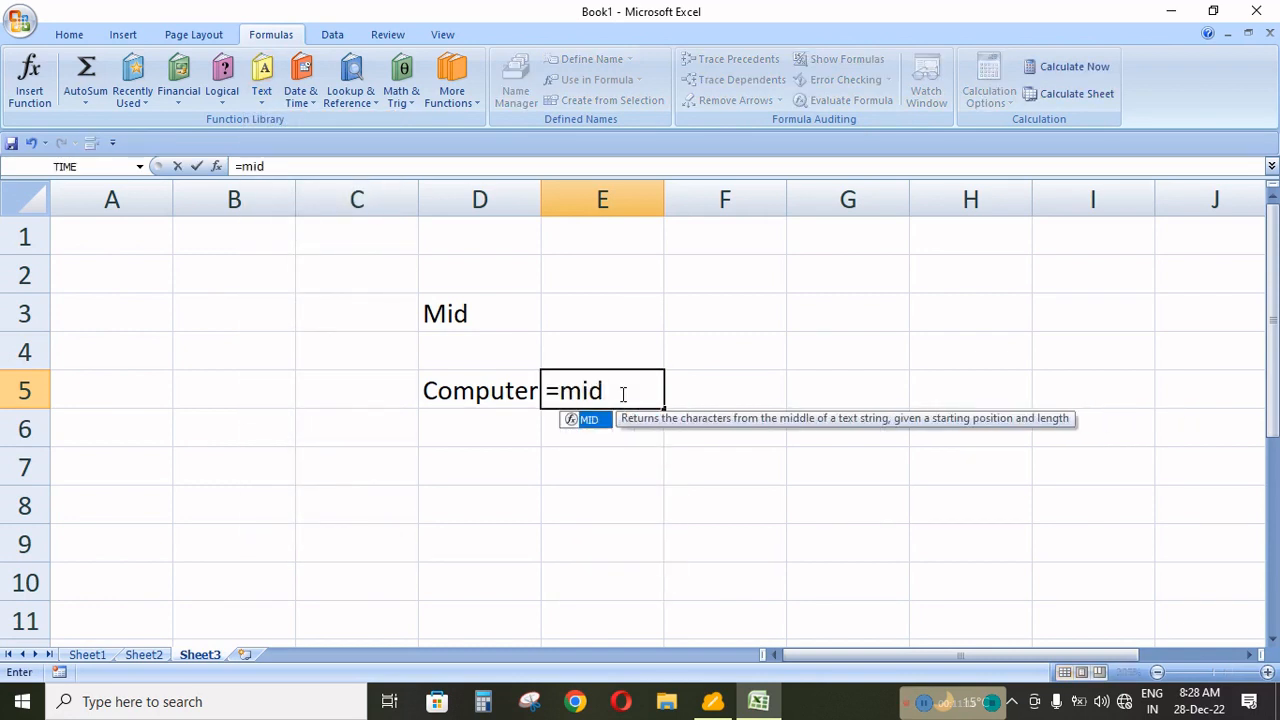
text(()
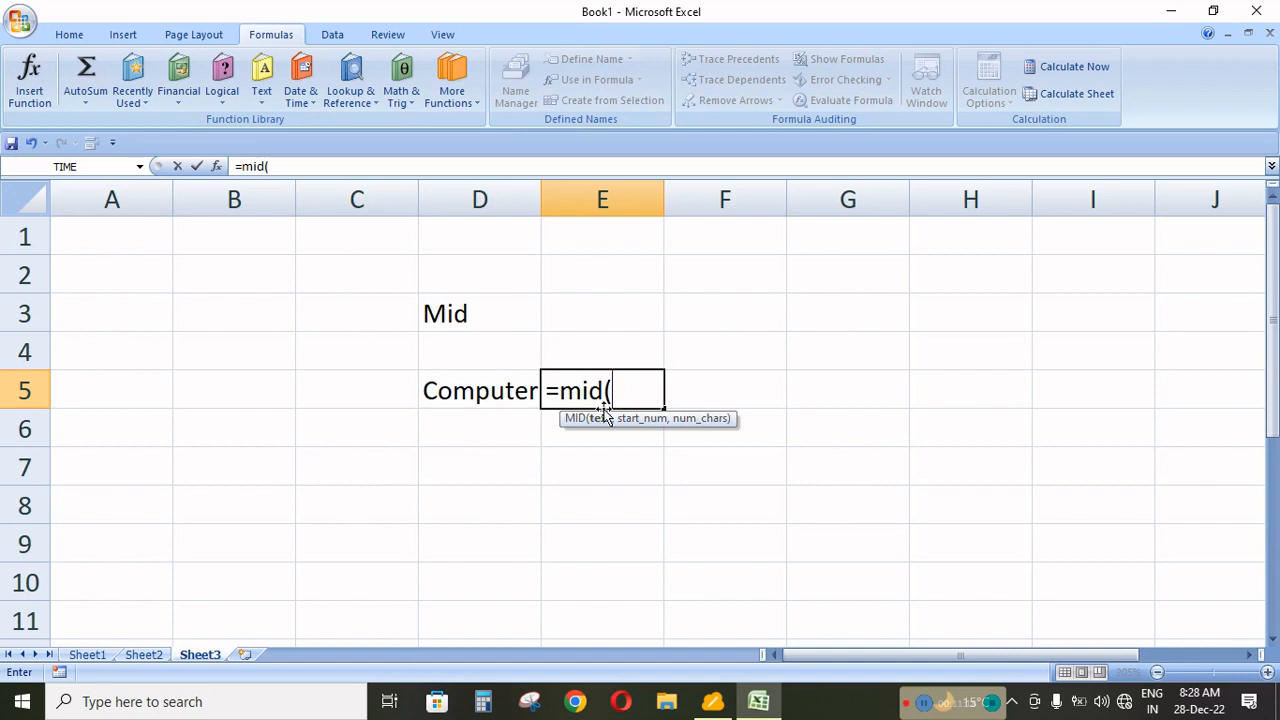
click(502, 400)
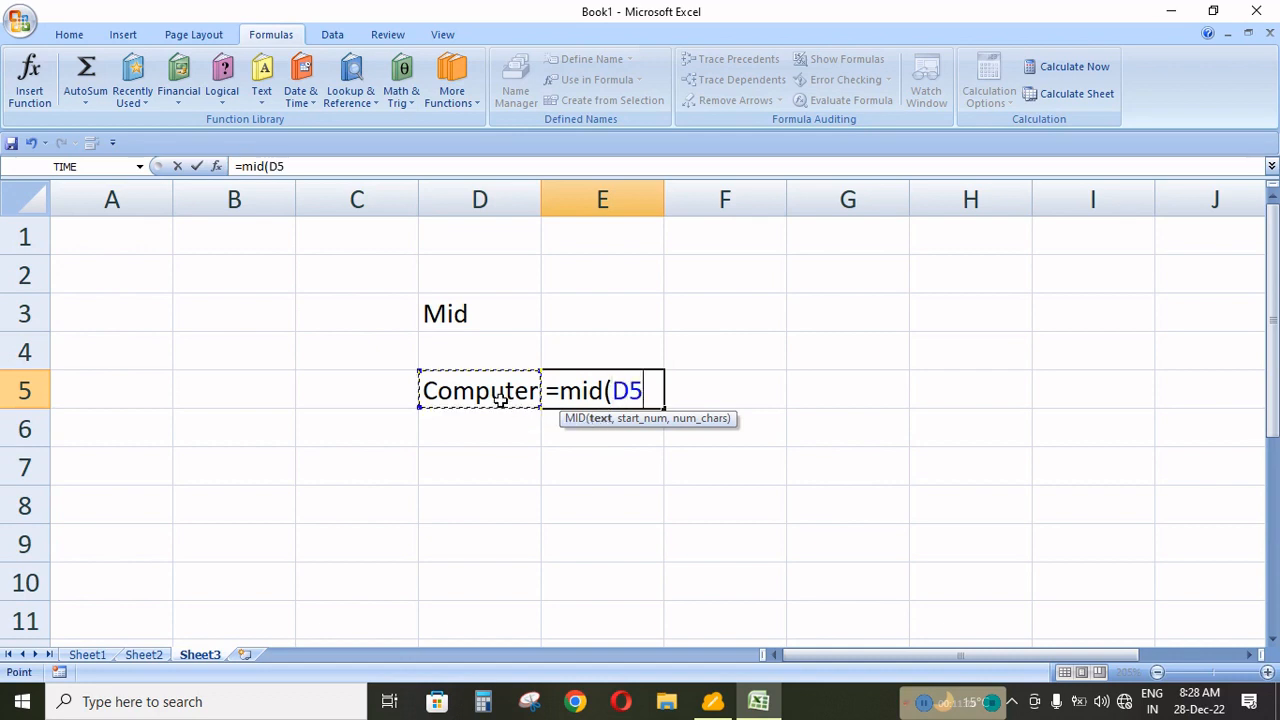
text(,)
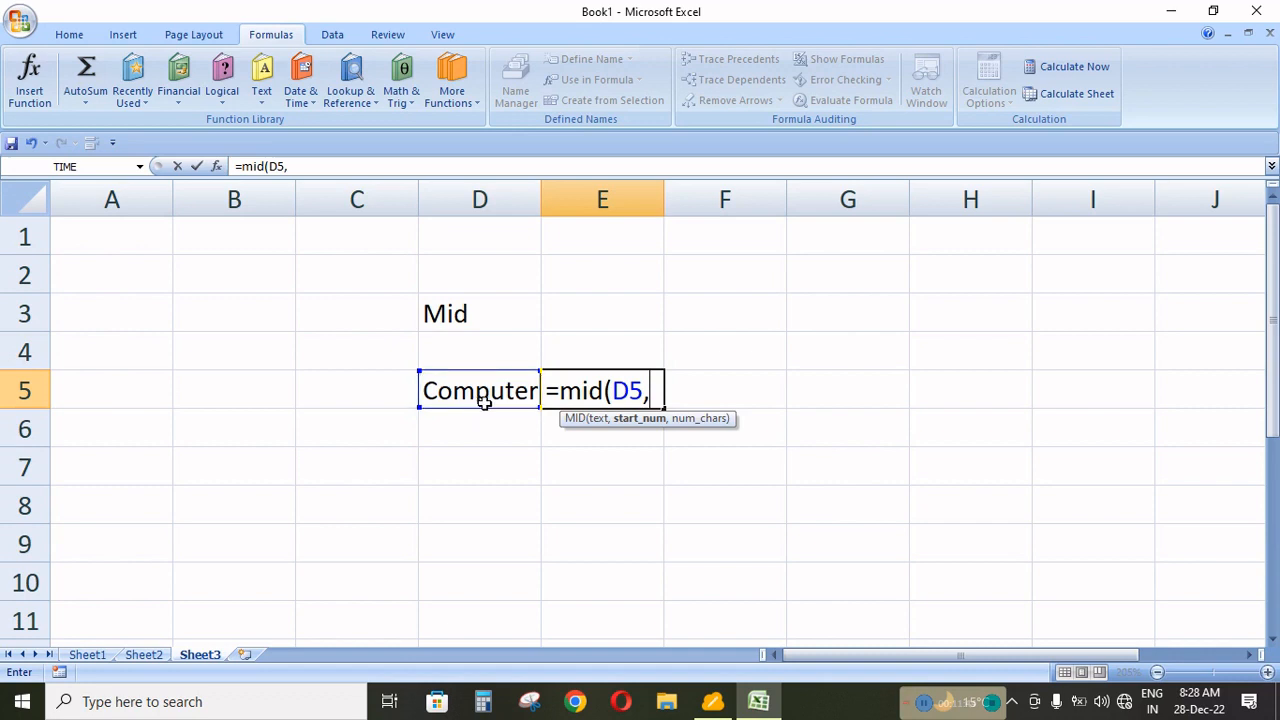
text(4,)
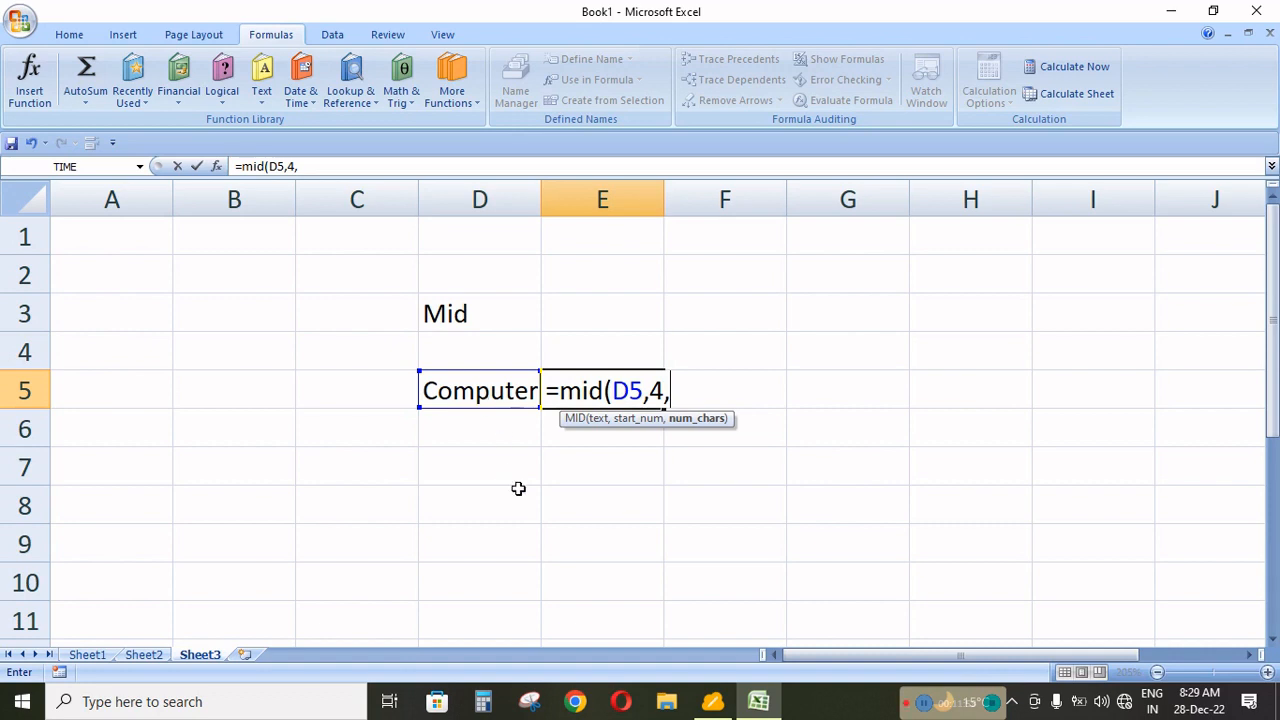
text(2))
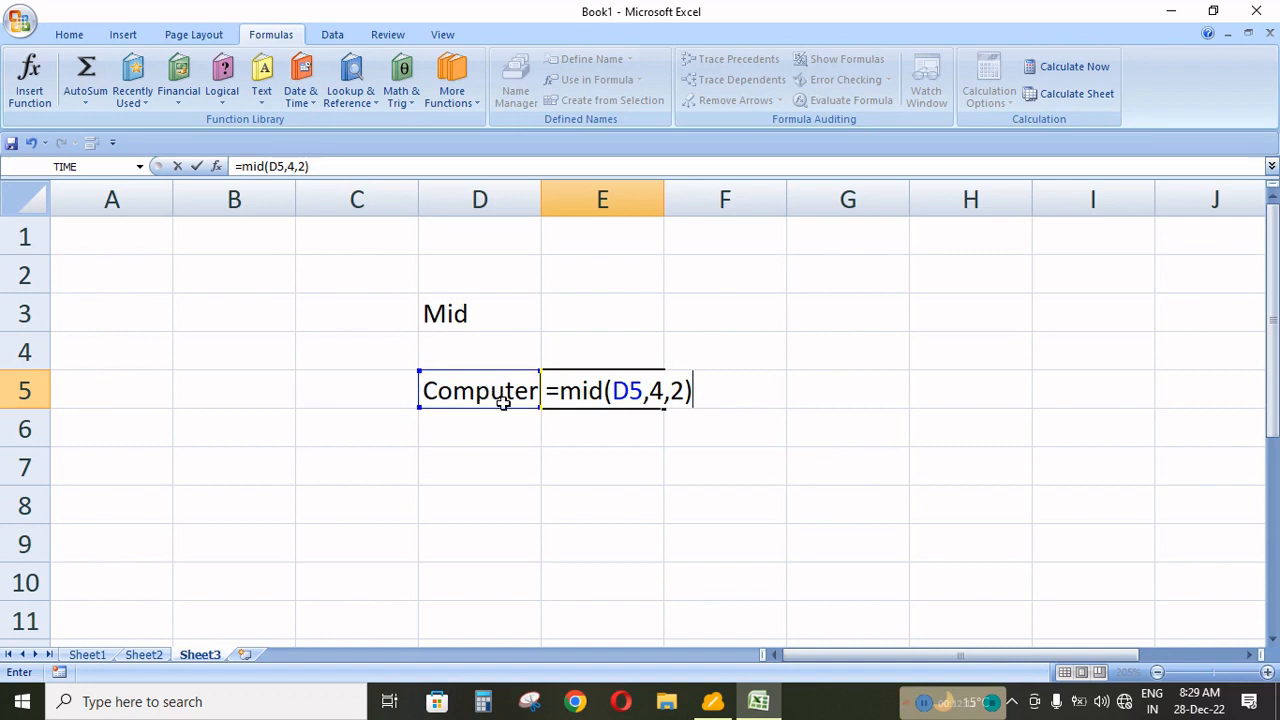
key(Return)
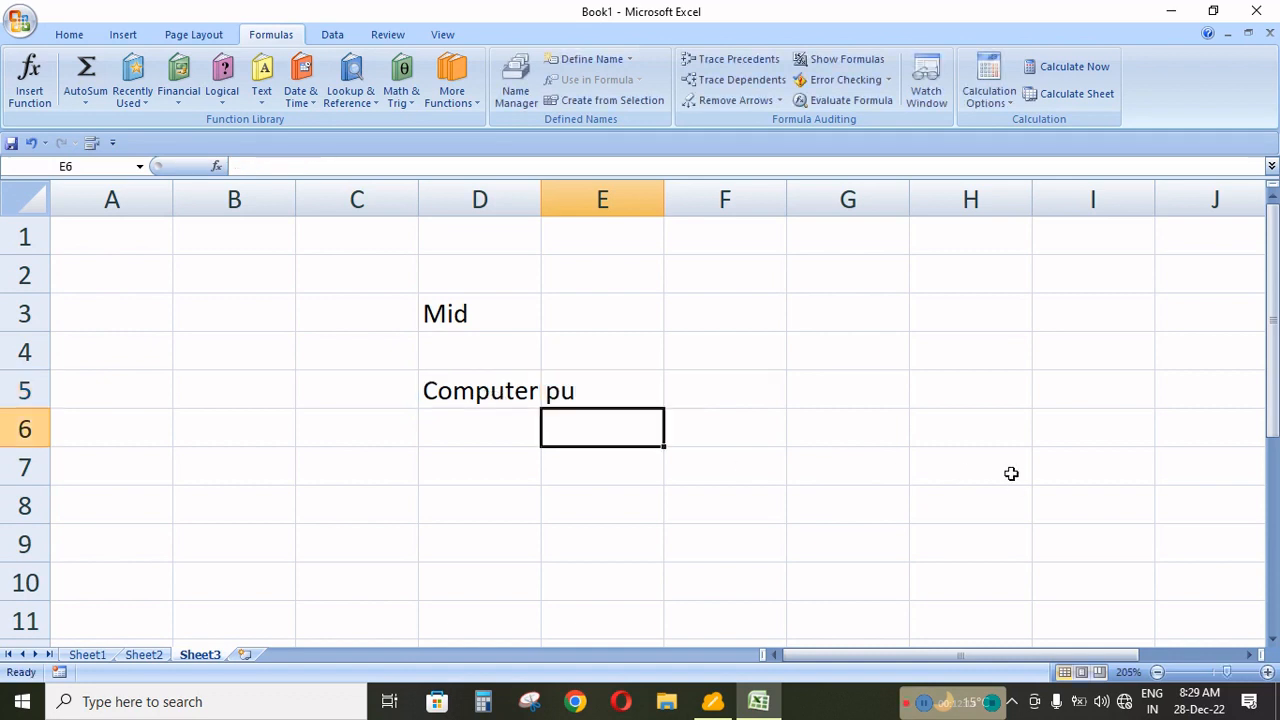
Change the number of characters in the E5 formula to 5 so that it reads =MID(D5,4,5).
click(600, 391)
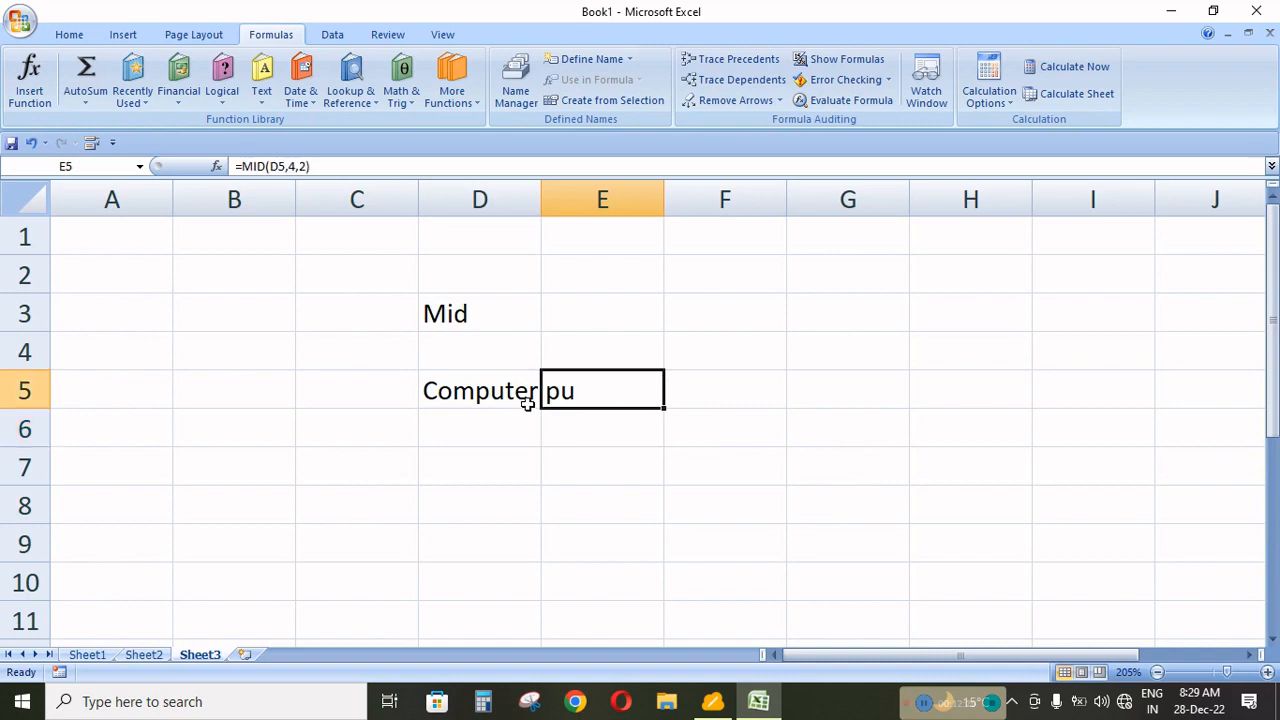
key(F2)
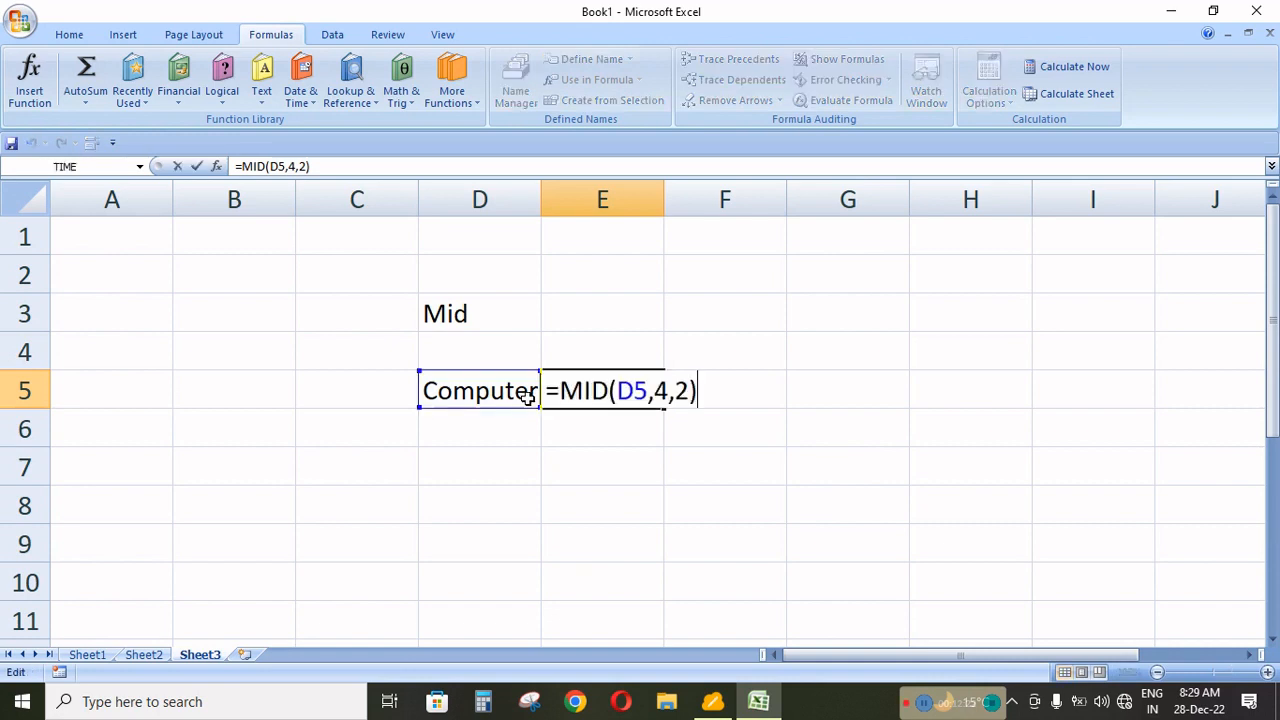
click(676, 392)
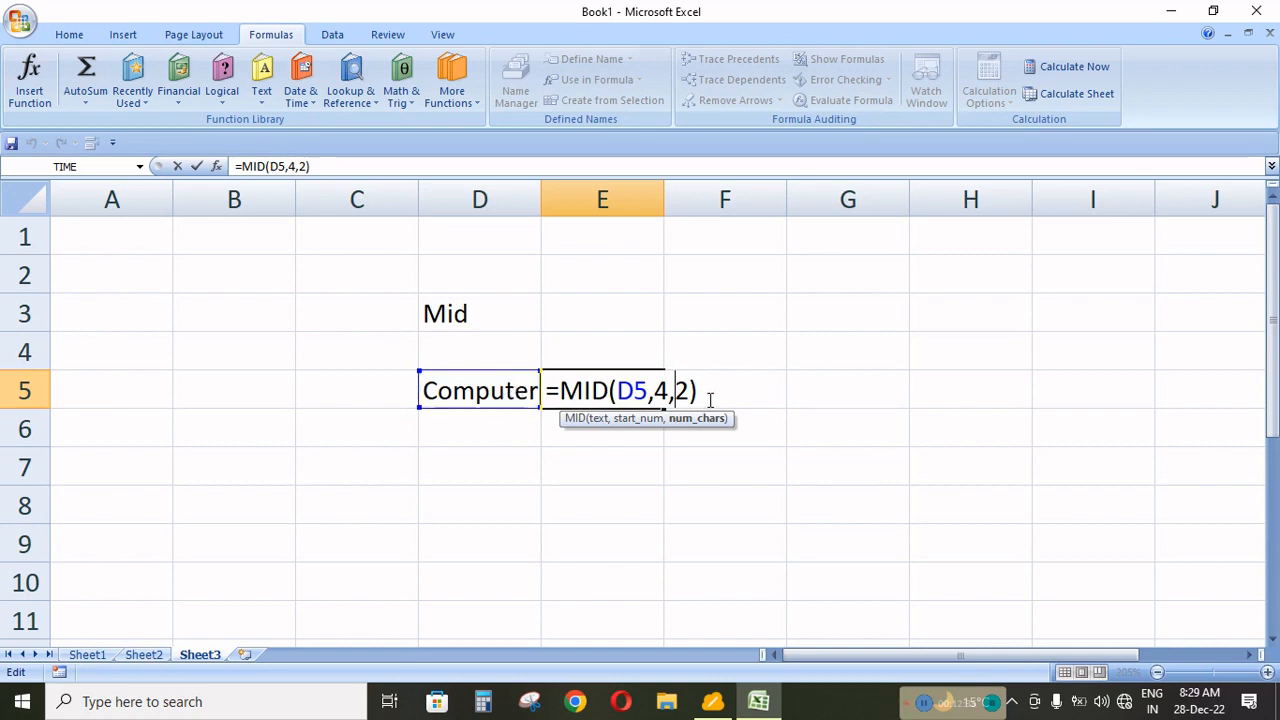
key(Delete)
text(5)
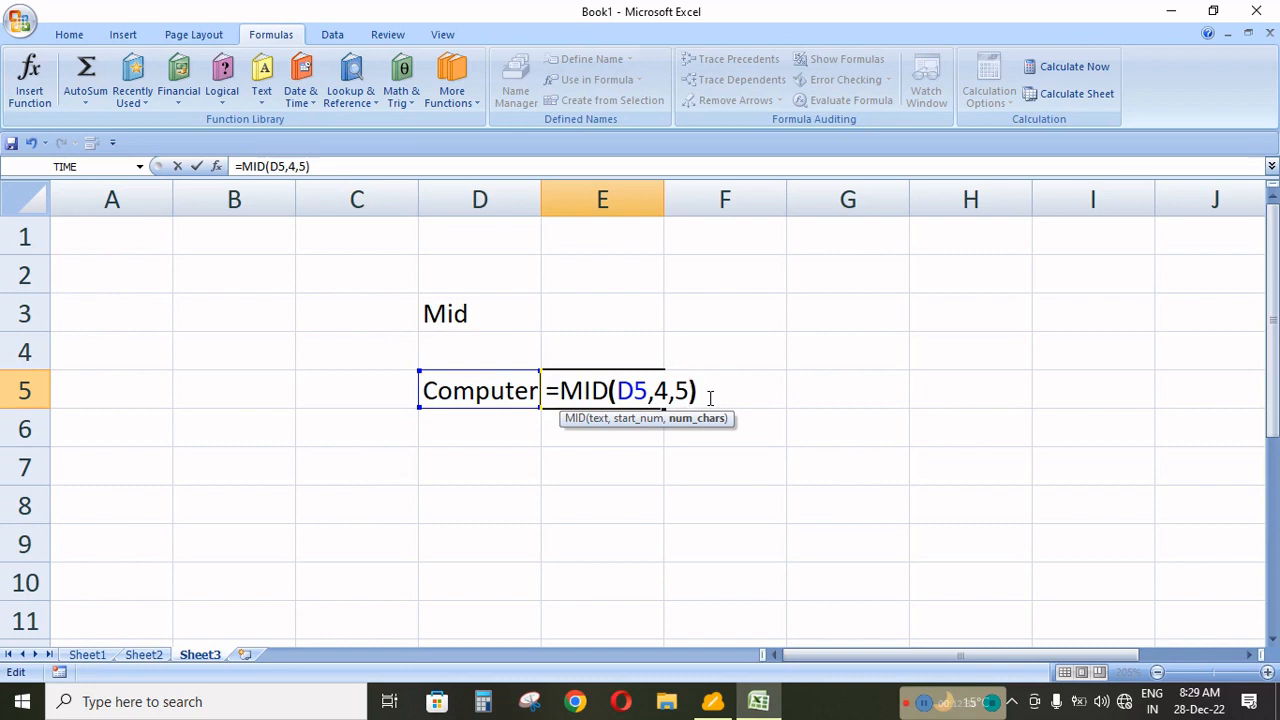
key(Return)
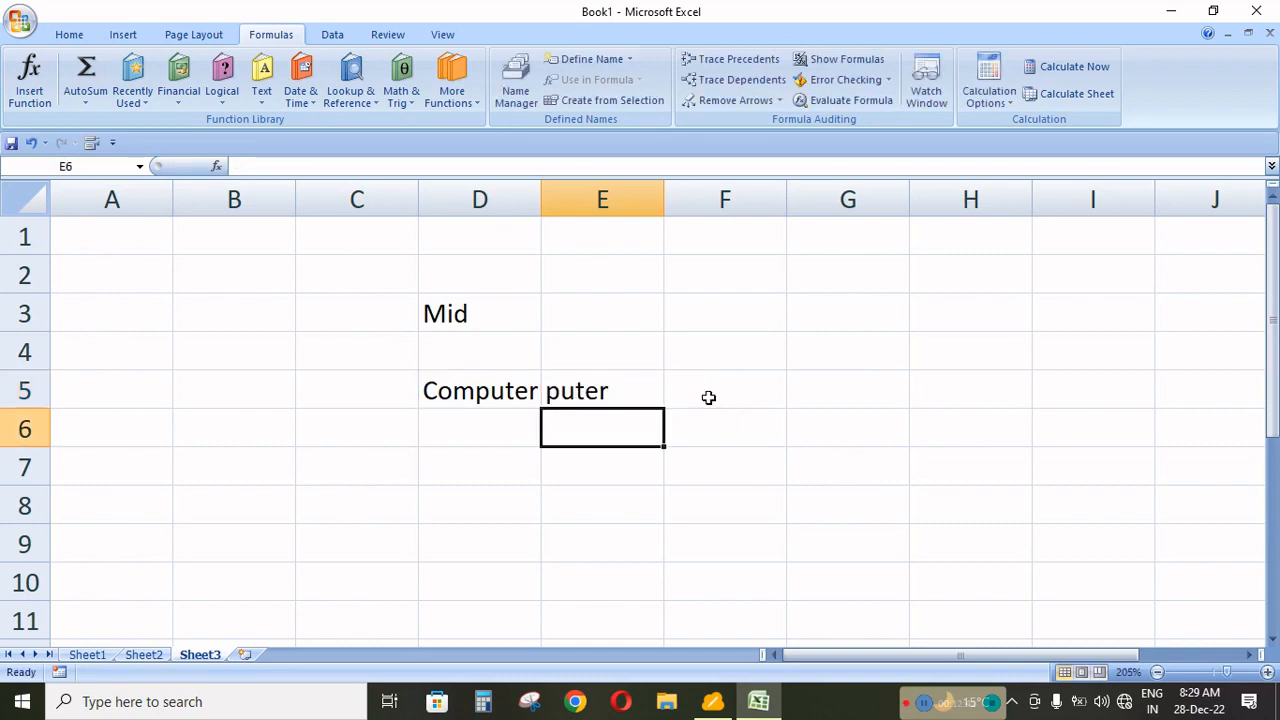
Clear cell E5 and enter =MID(D5,2,4) to extract four characters of "Computer" from position 2.
click(611, 393)
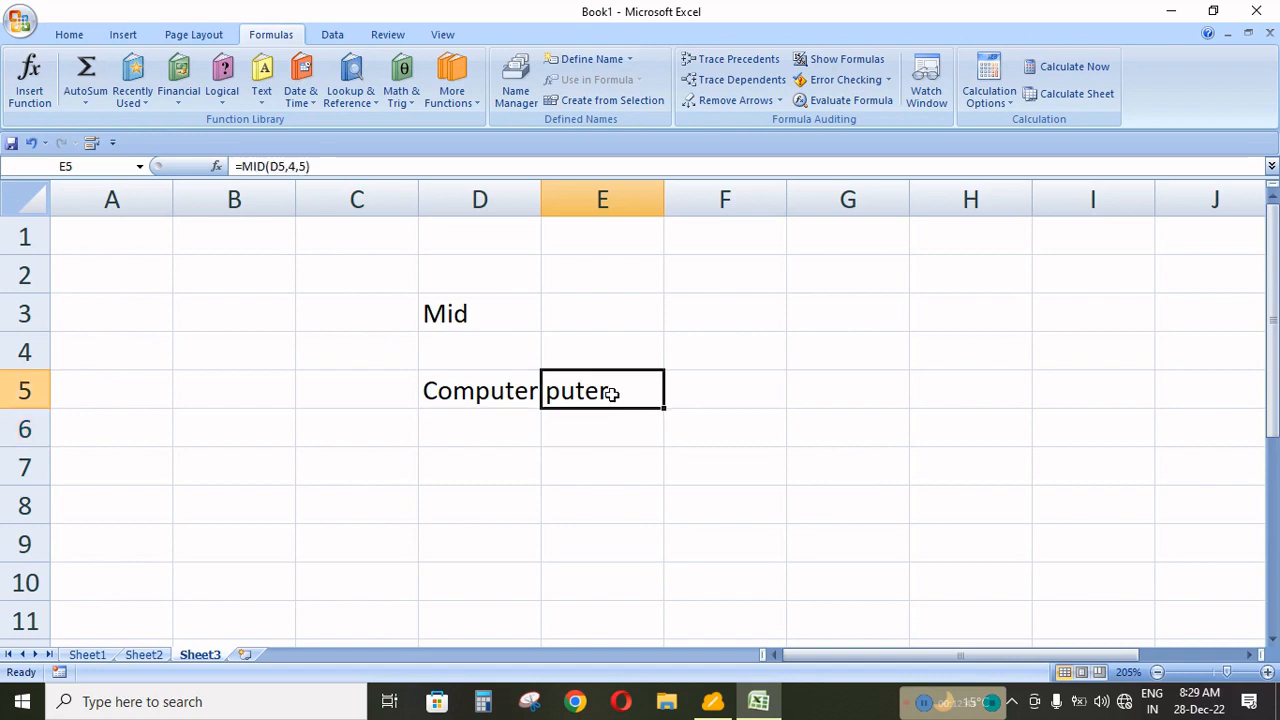
key(Delete)
text(=m)
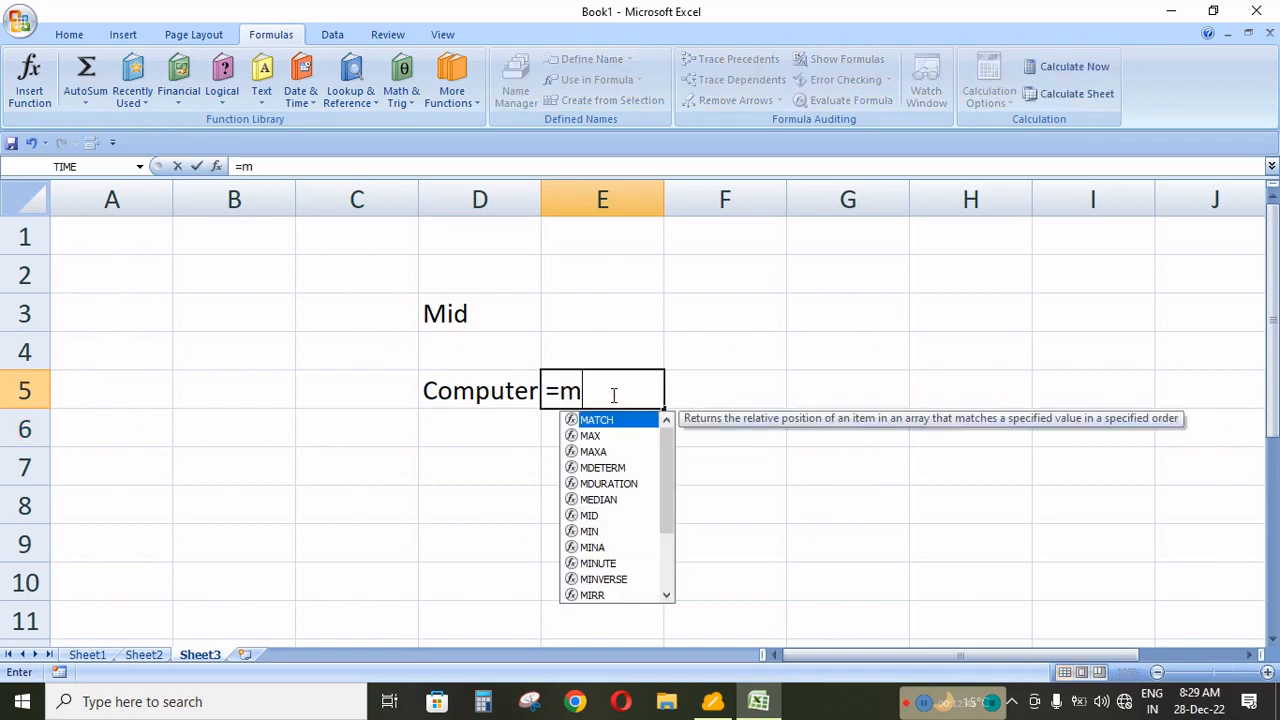
text(id()
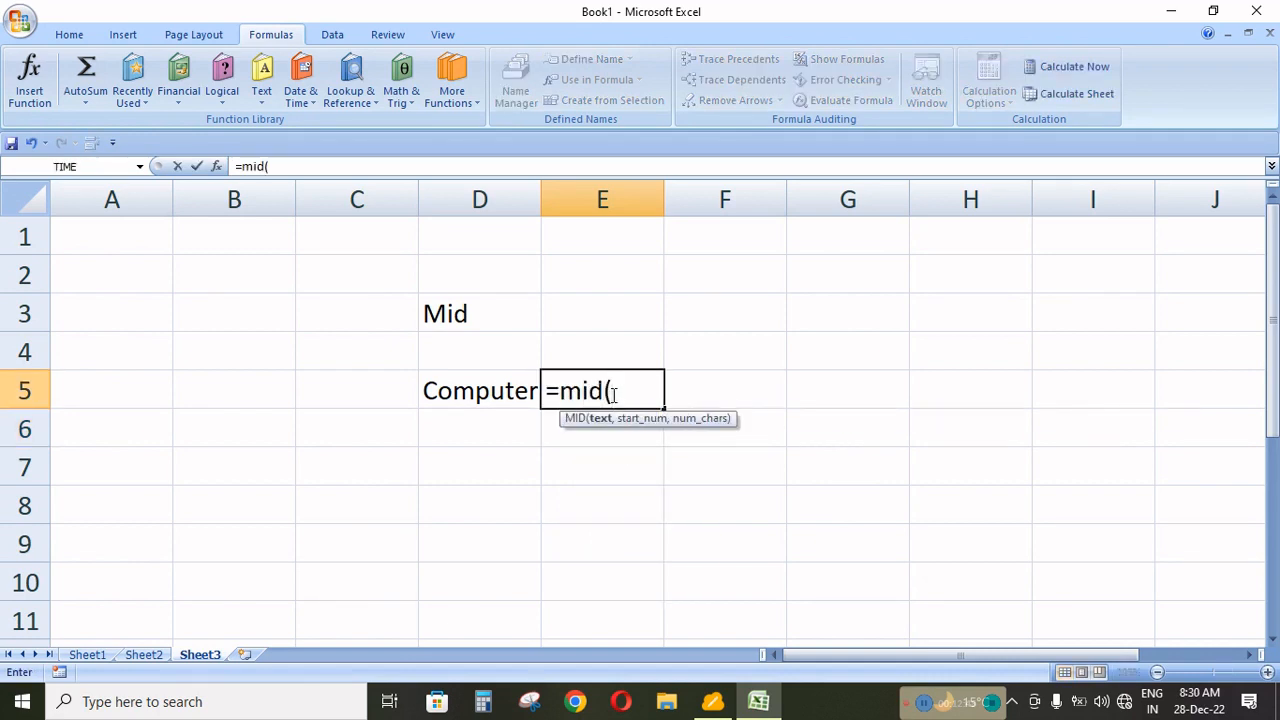
click(511, 393)
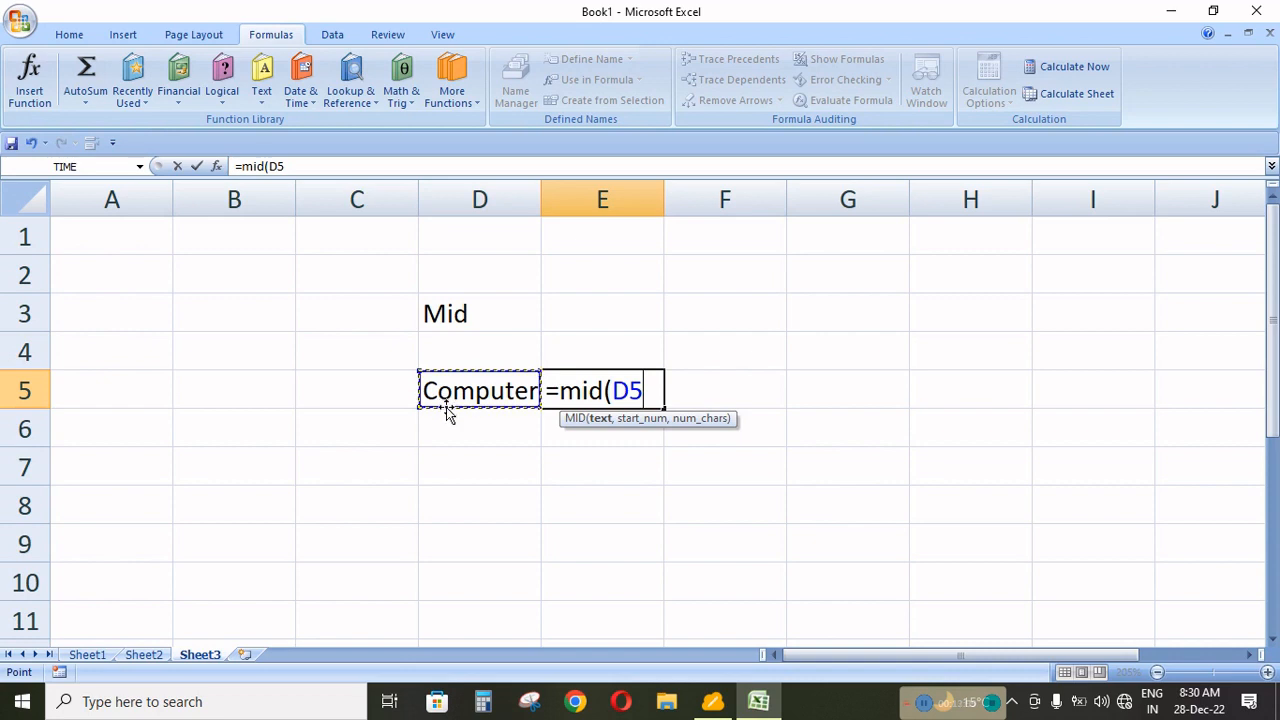
text(,)
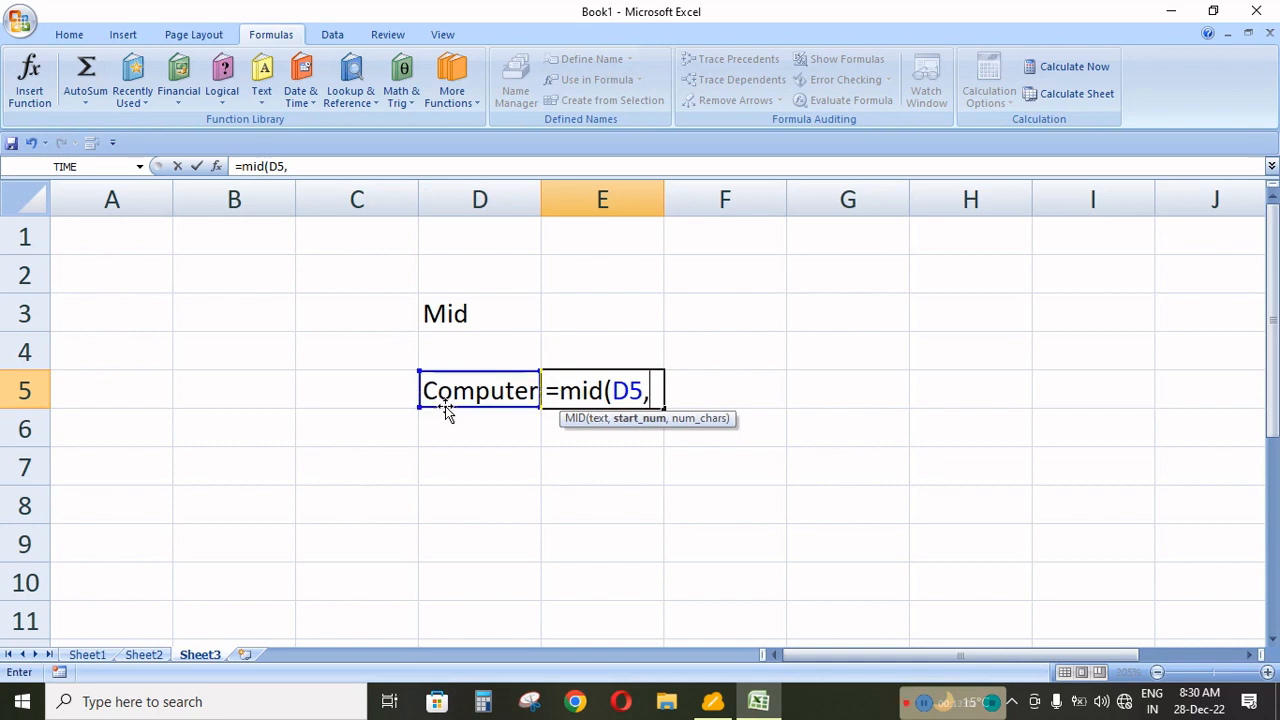
text(2)
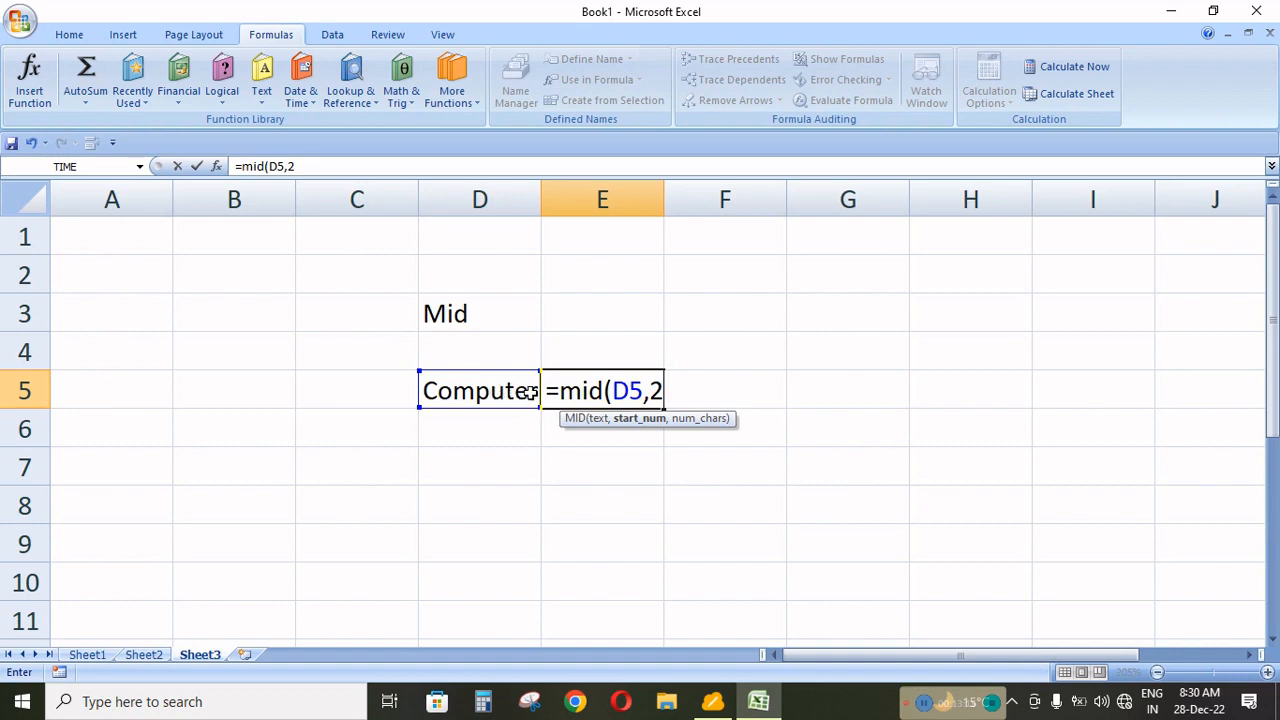
text(4)
key(BackSpace)
text(\)
key(BackSpace)
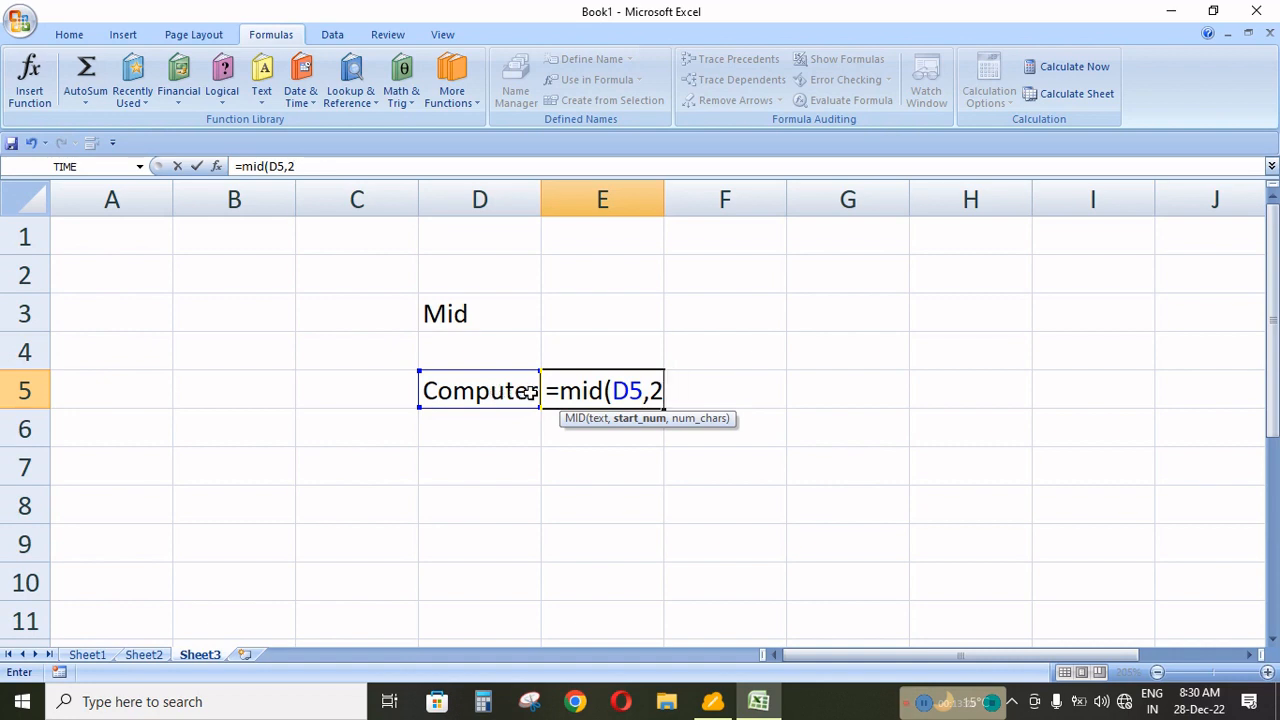
text(,4)
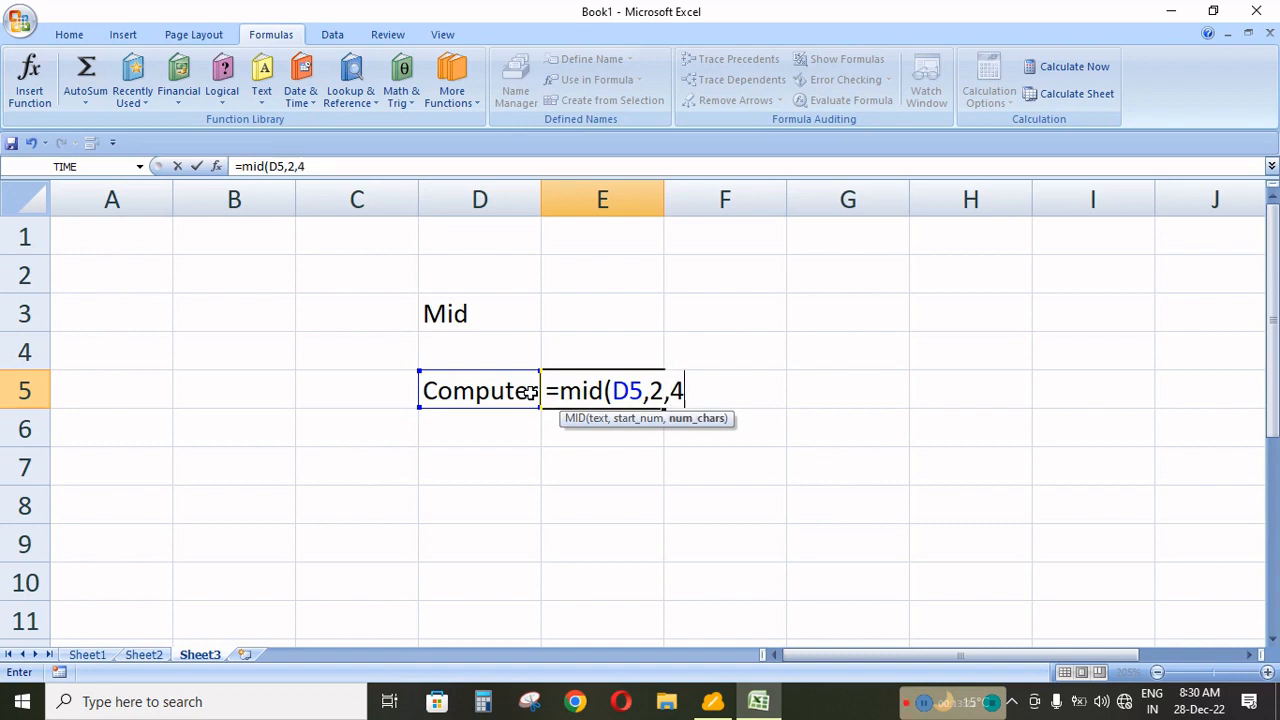
text())
key(Return)
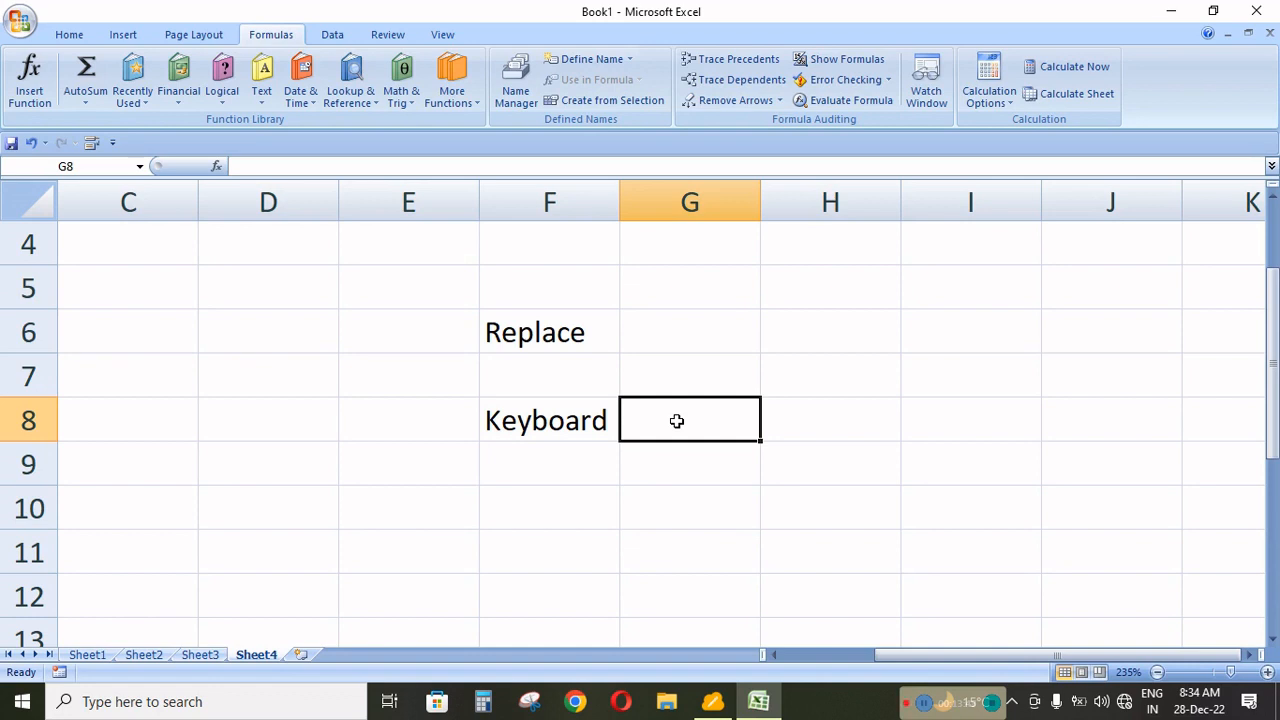
Enter =REPLACE(F8,4,3,"Q") in cell G8 of Sheet4 to replace three characters of "Keyboard" from position 4 with Q.
text(=re)
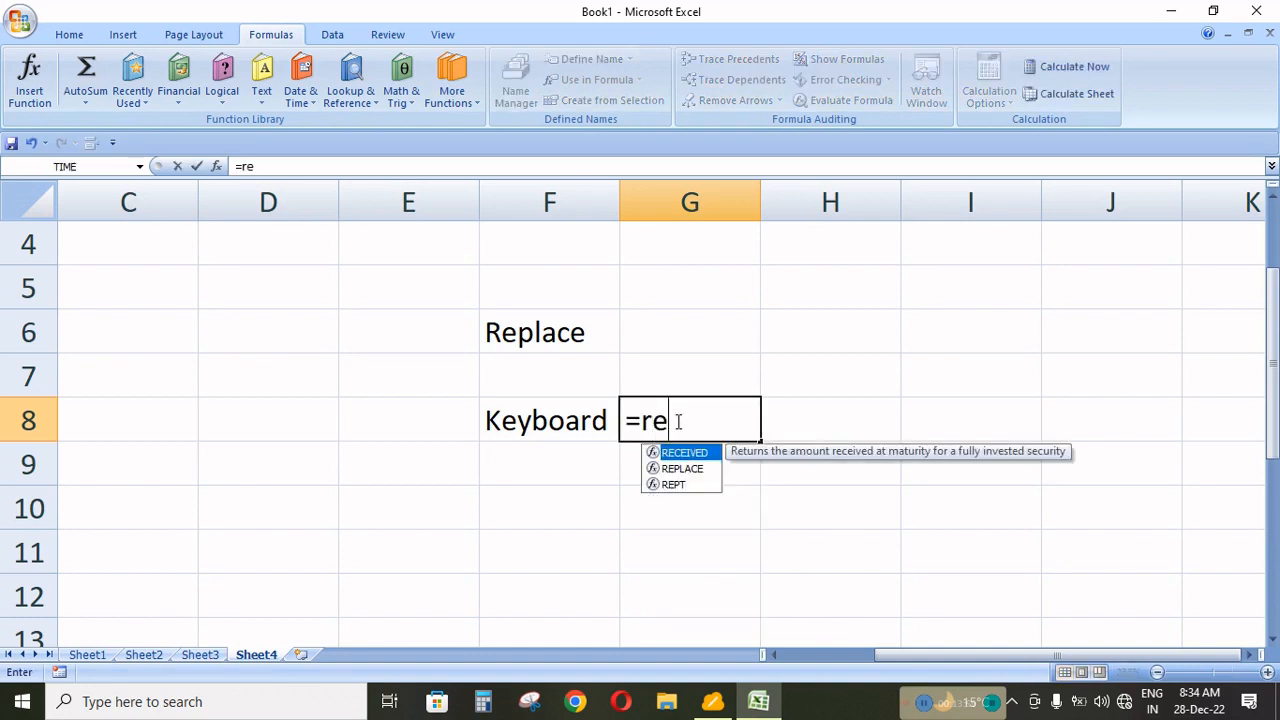
text(place)
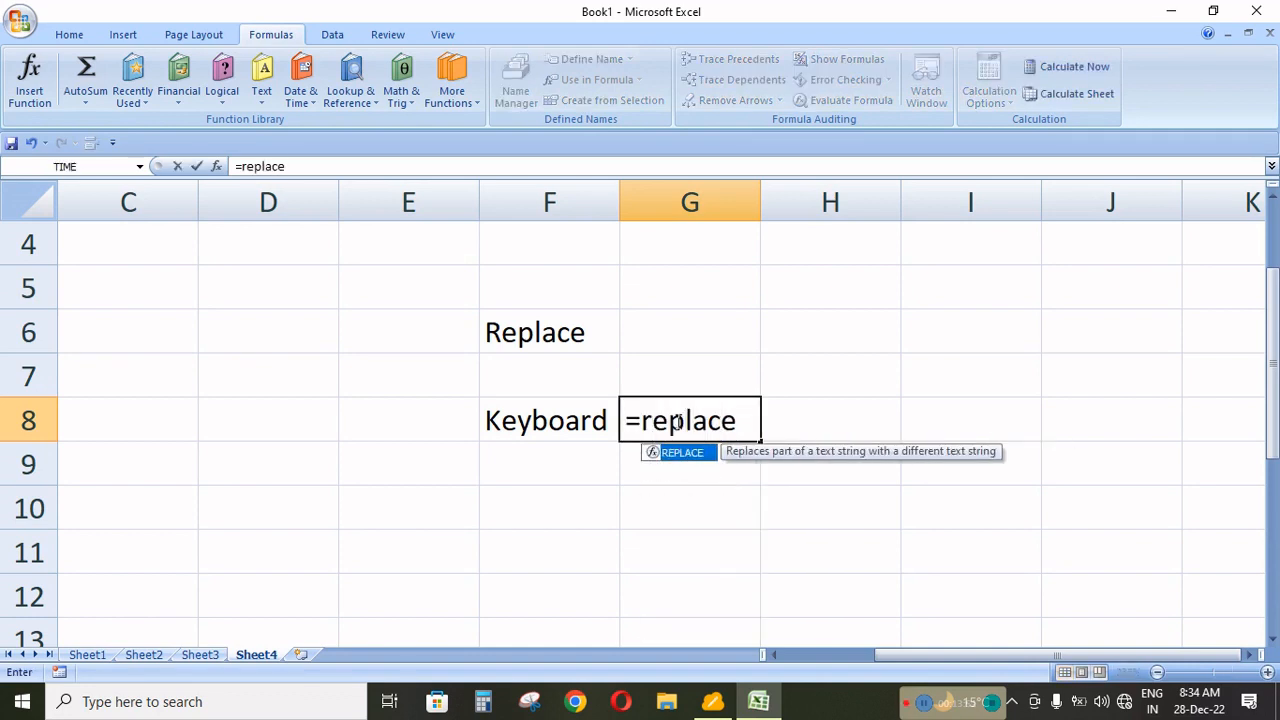
text(()
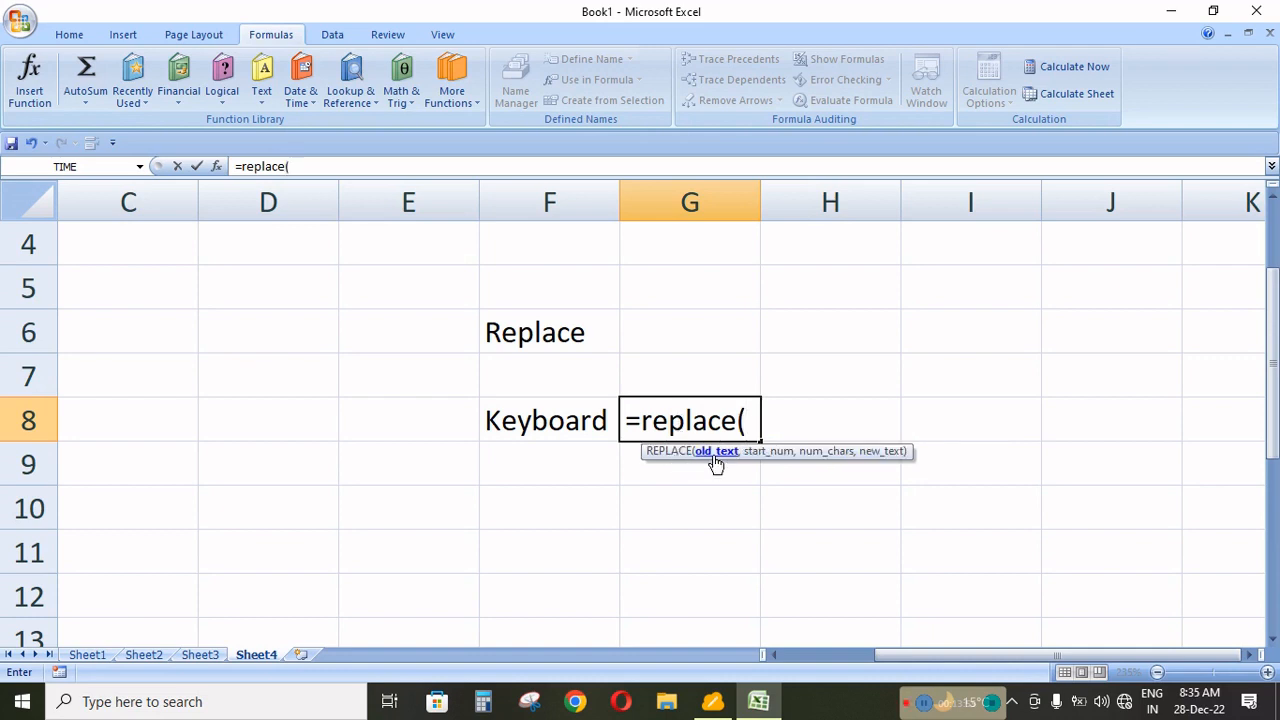
click(527, 424)
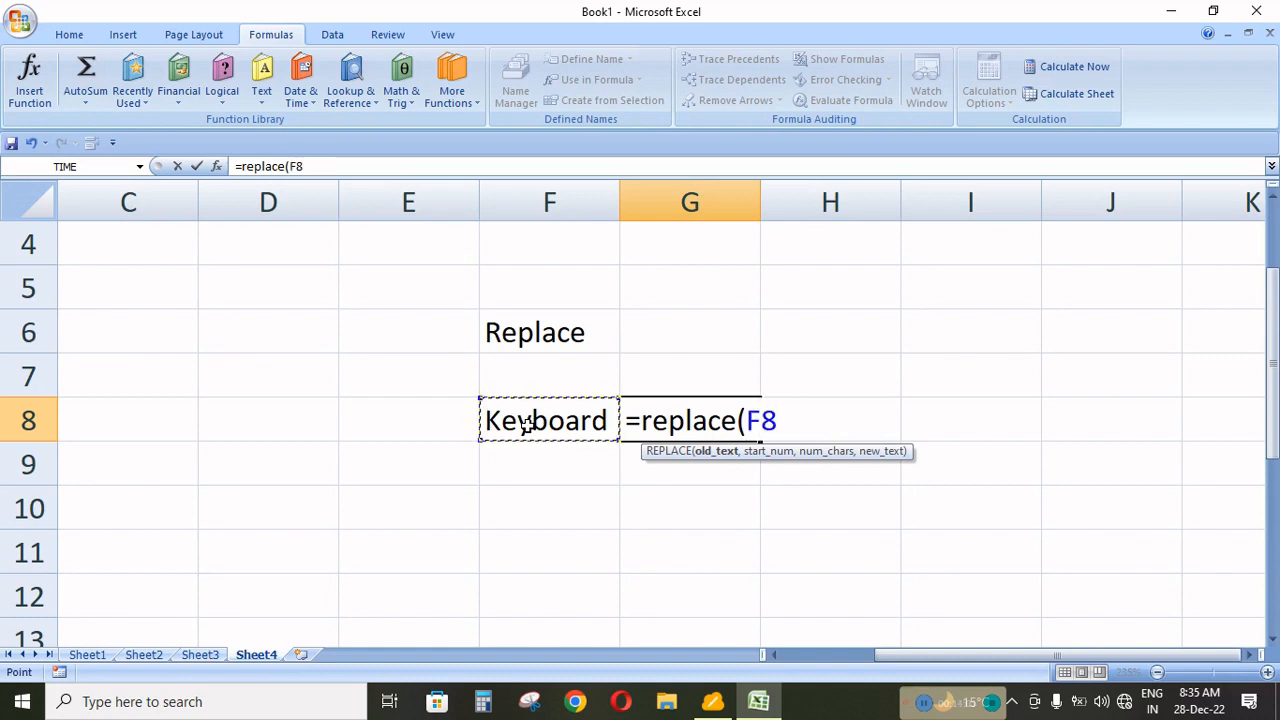
text(,)
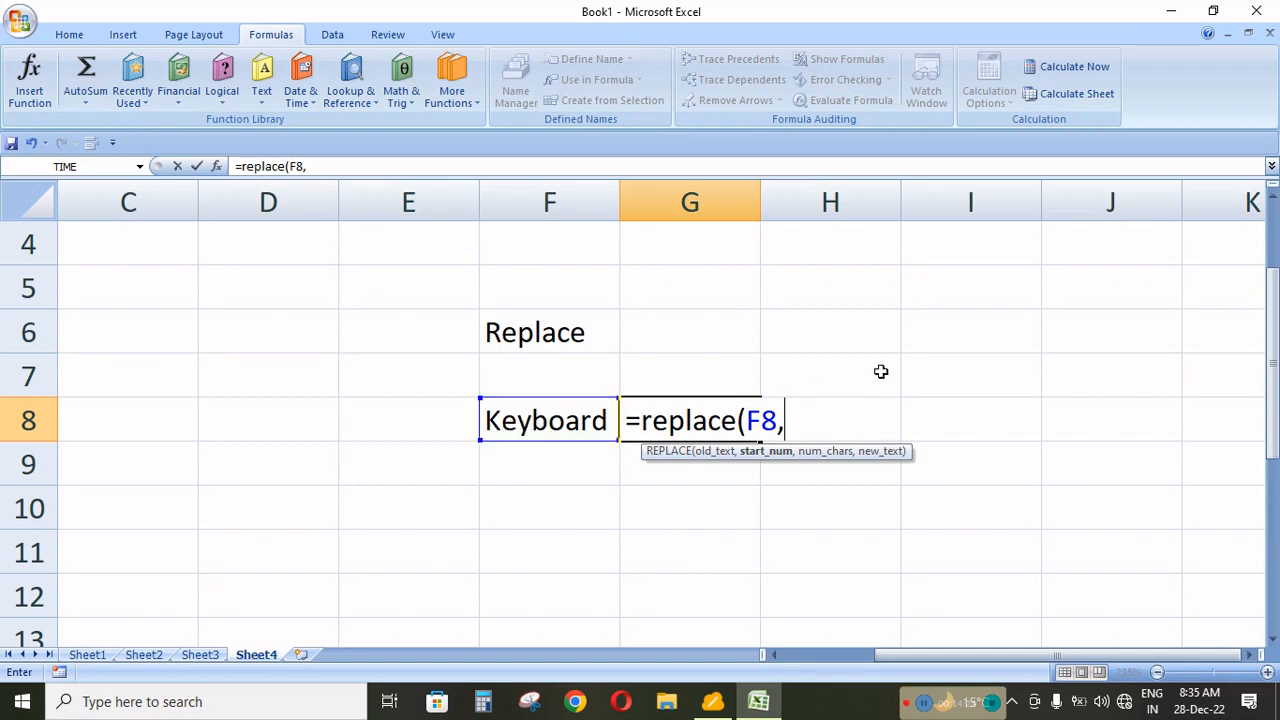
text(,)
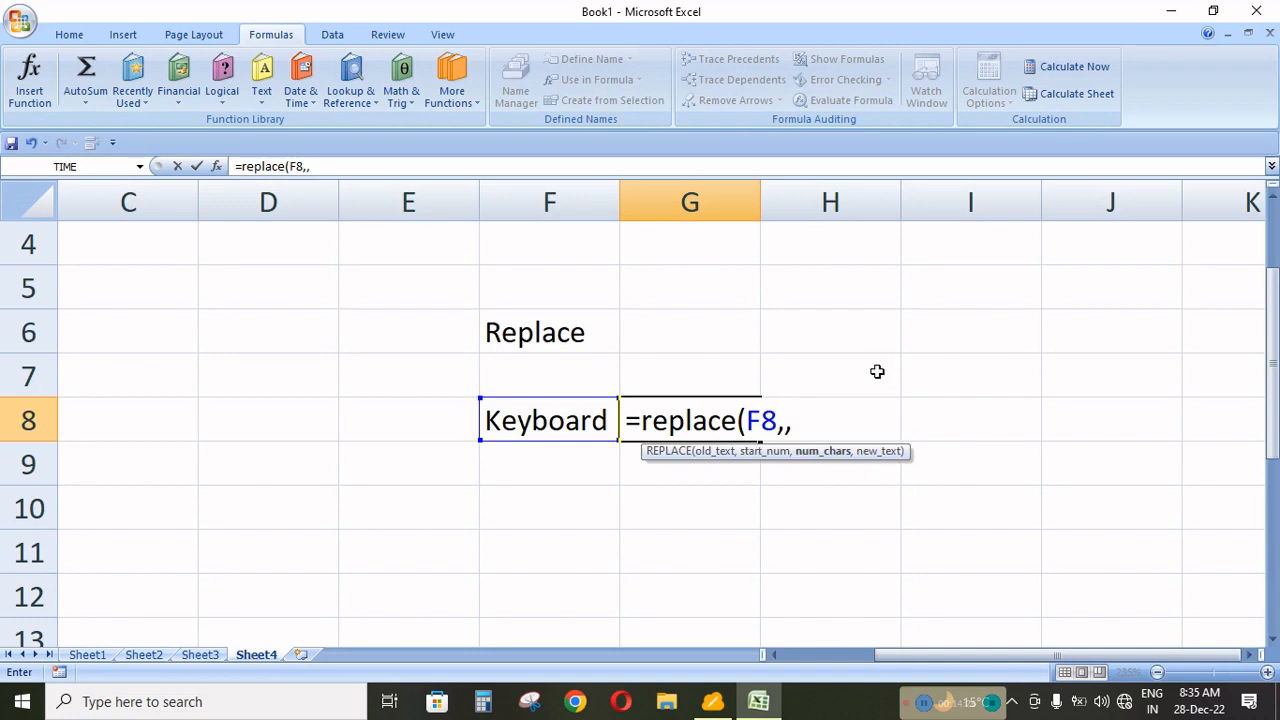
key(BackSpace)
text(4)
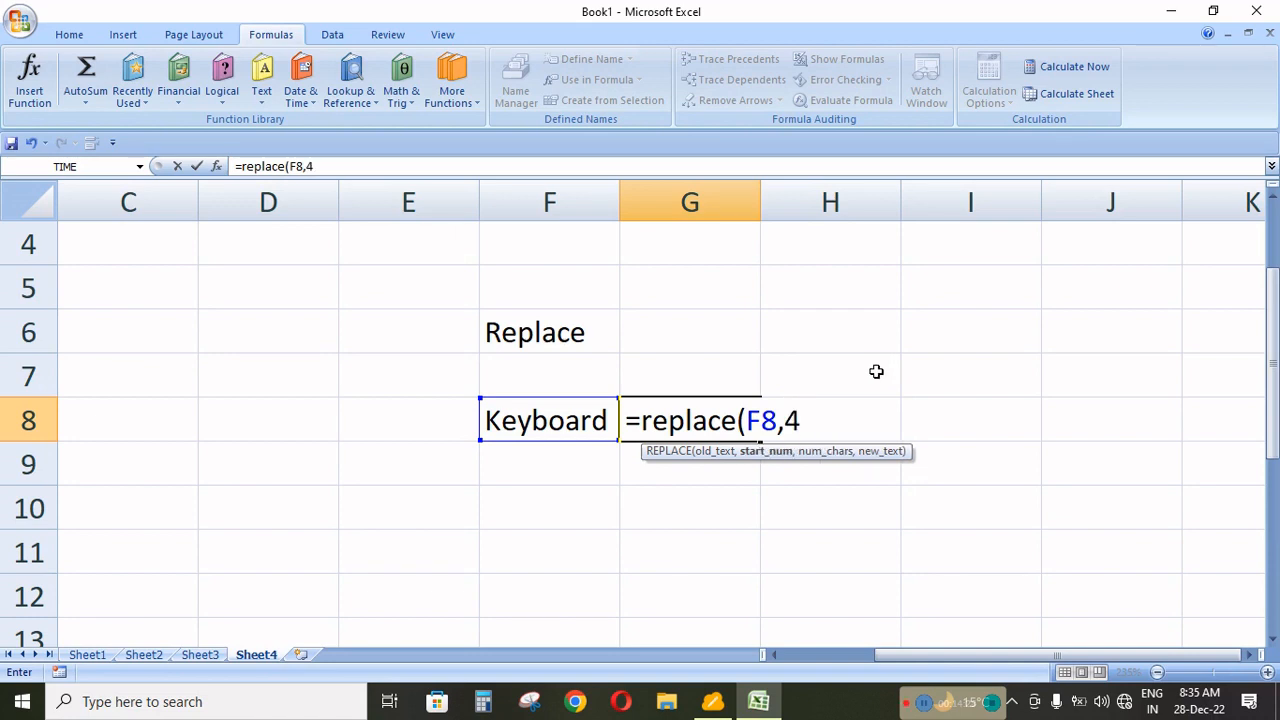
text(,)
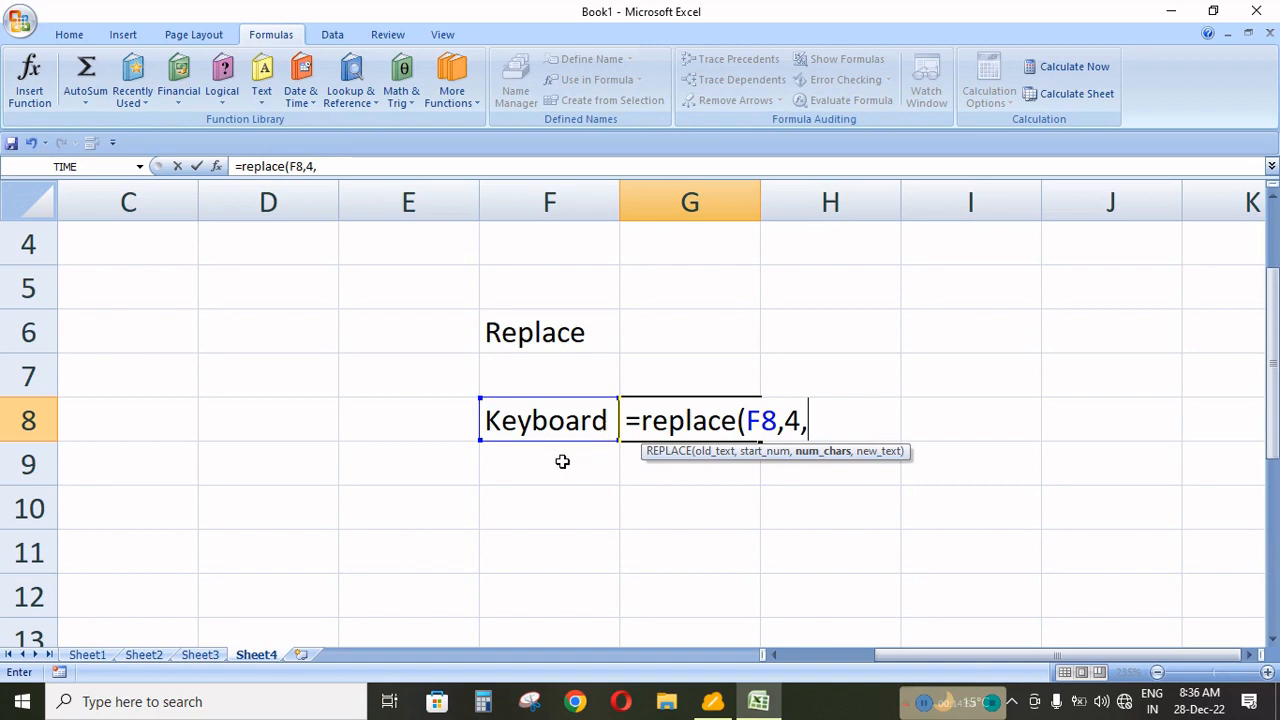
text(3)
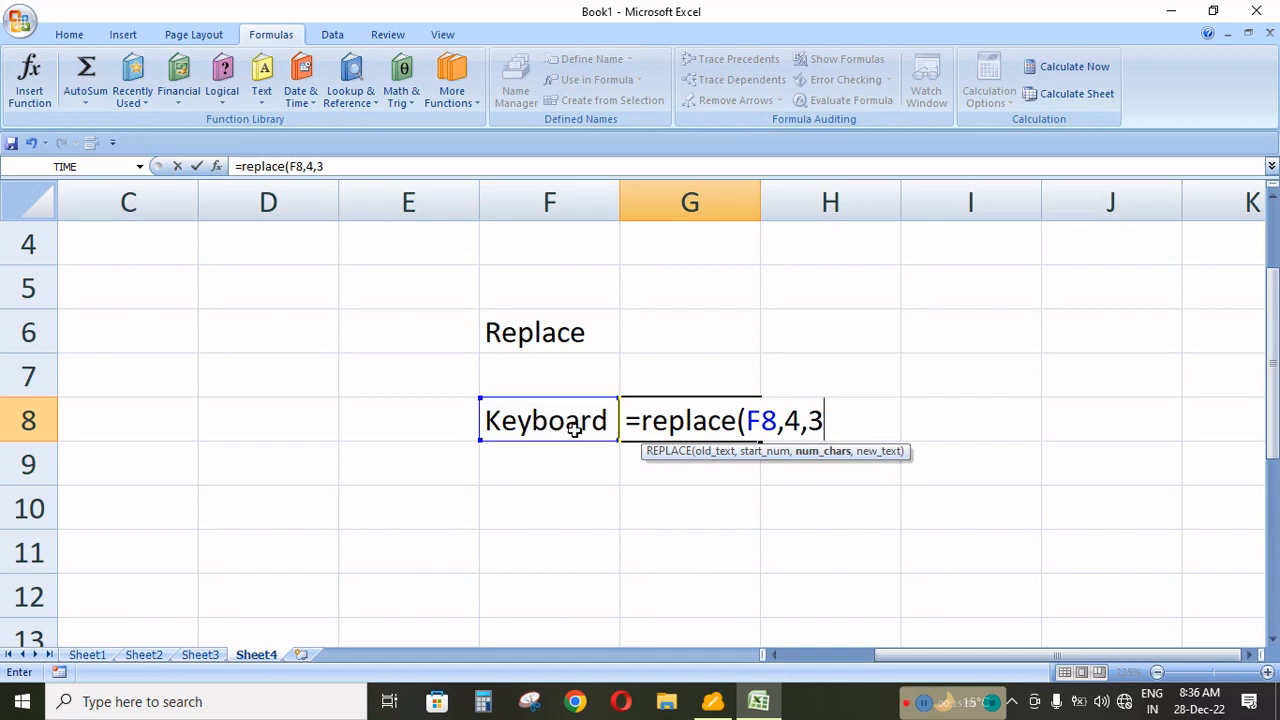
text(,)
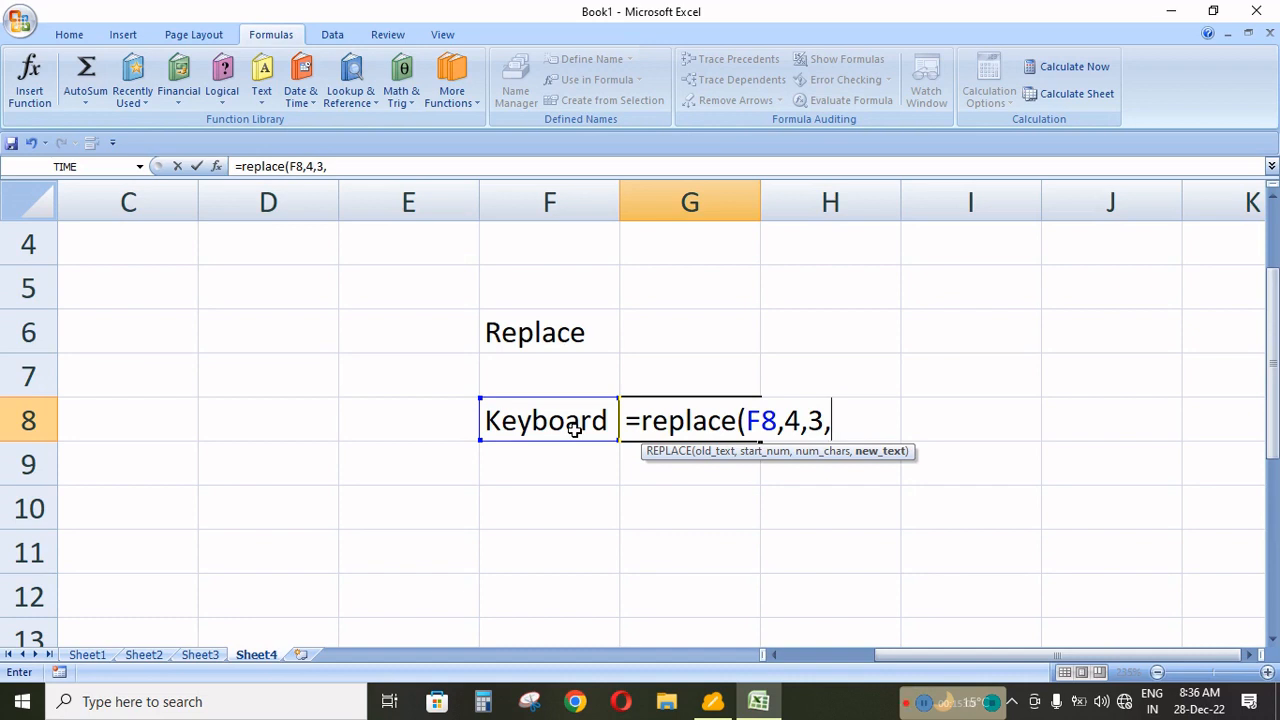
text("Q)
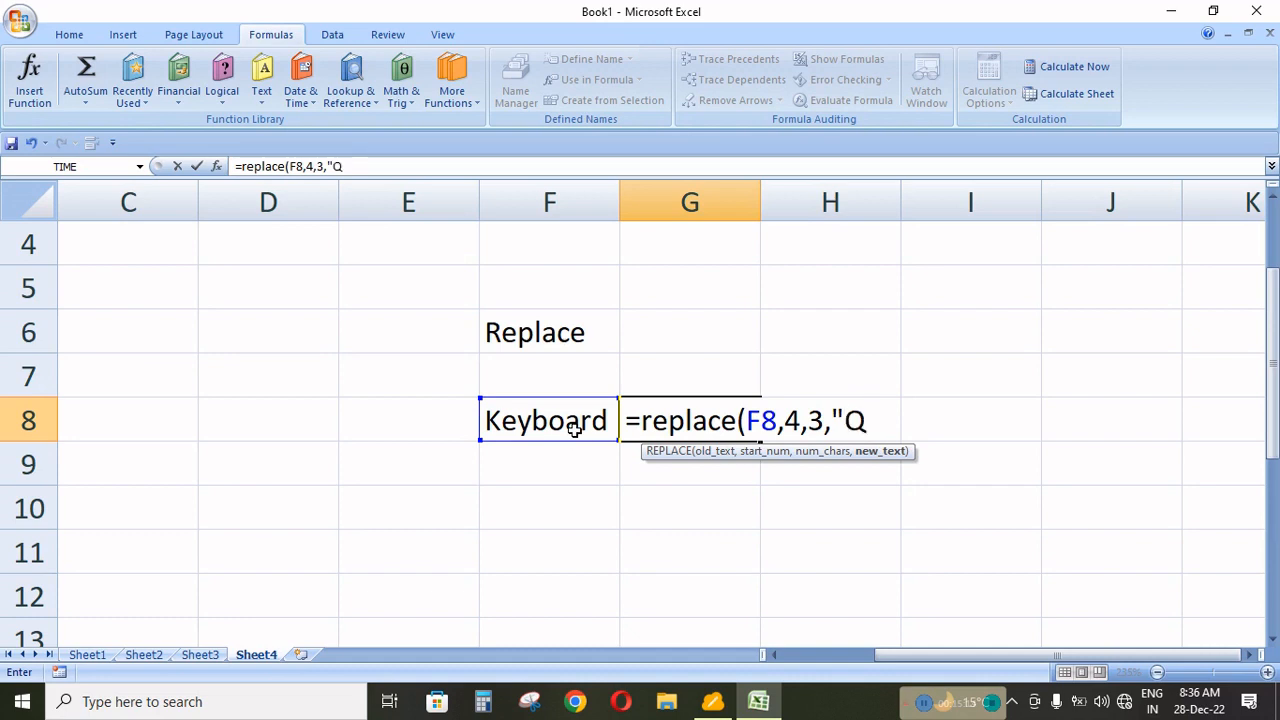
text(")
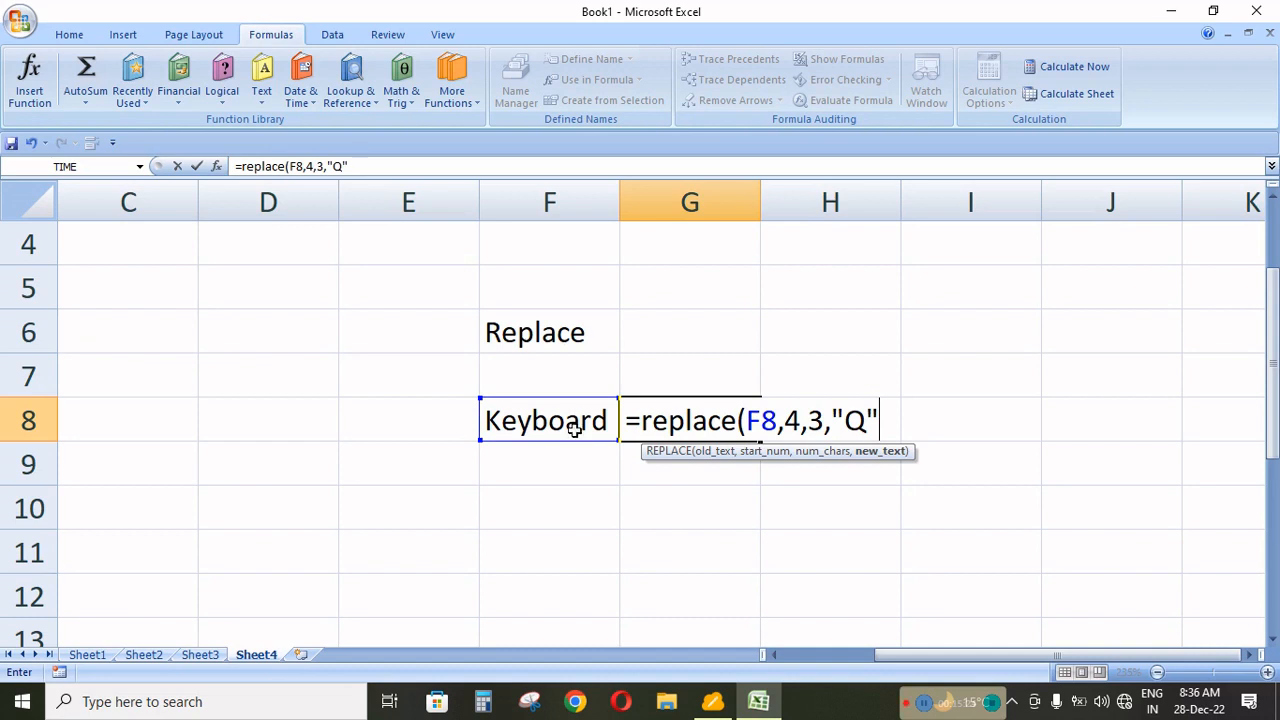
text())
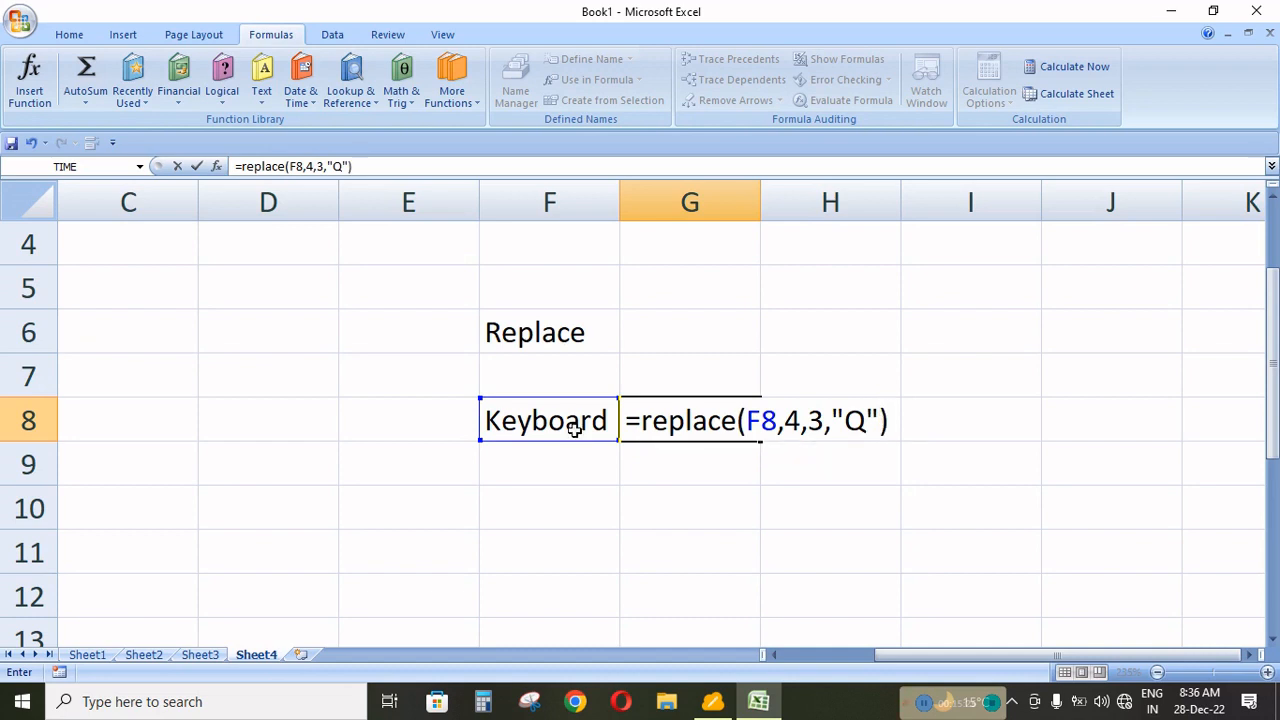
key(Return)
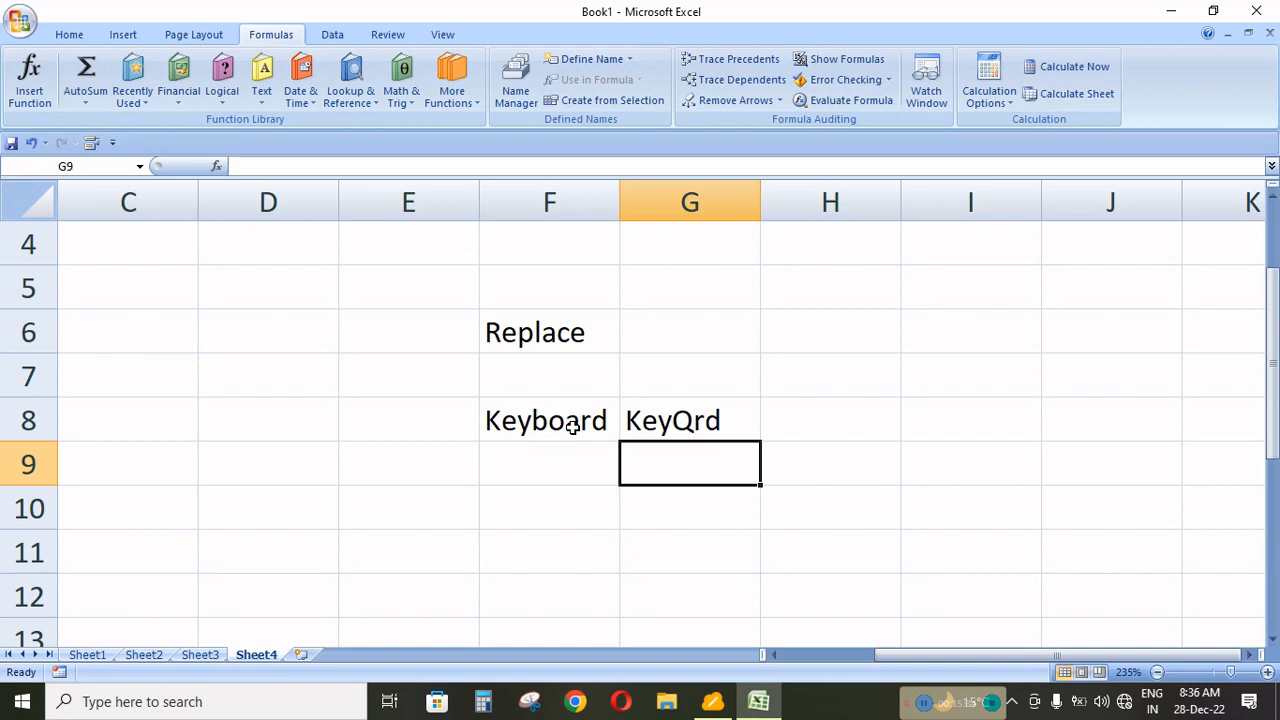
Change the new text argument of the REPLACE formula in G8 to a ten-digit number inside the quotation marks.
click(681, 424)
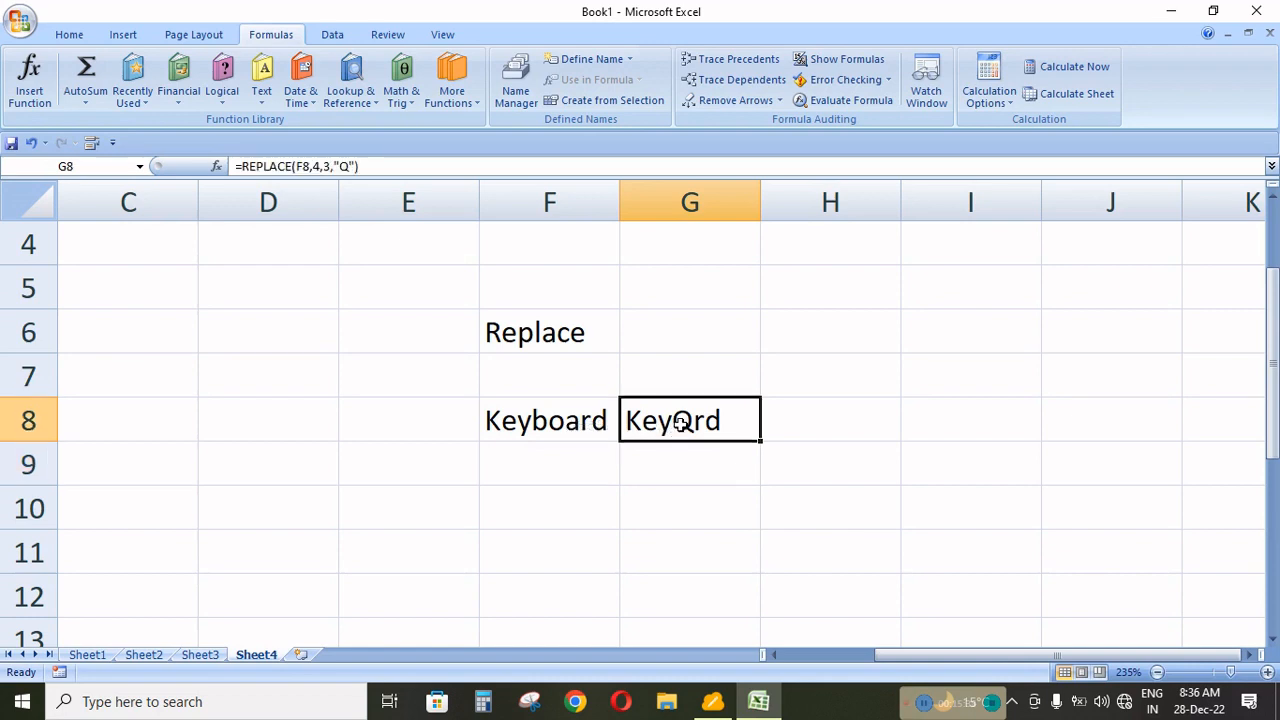
key(F2)
key(Left)
key(Left)
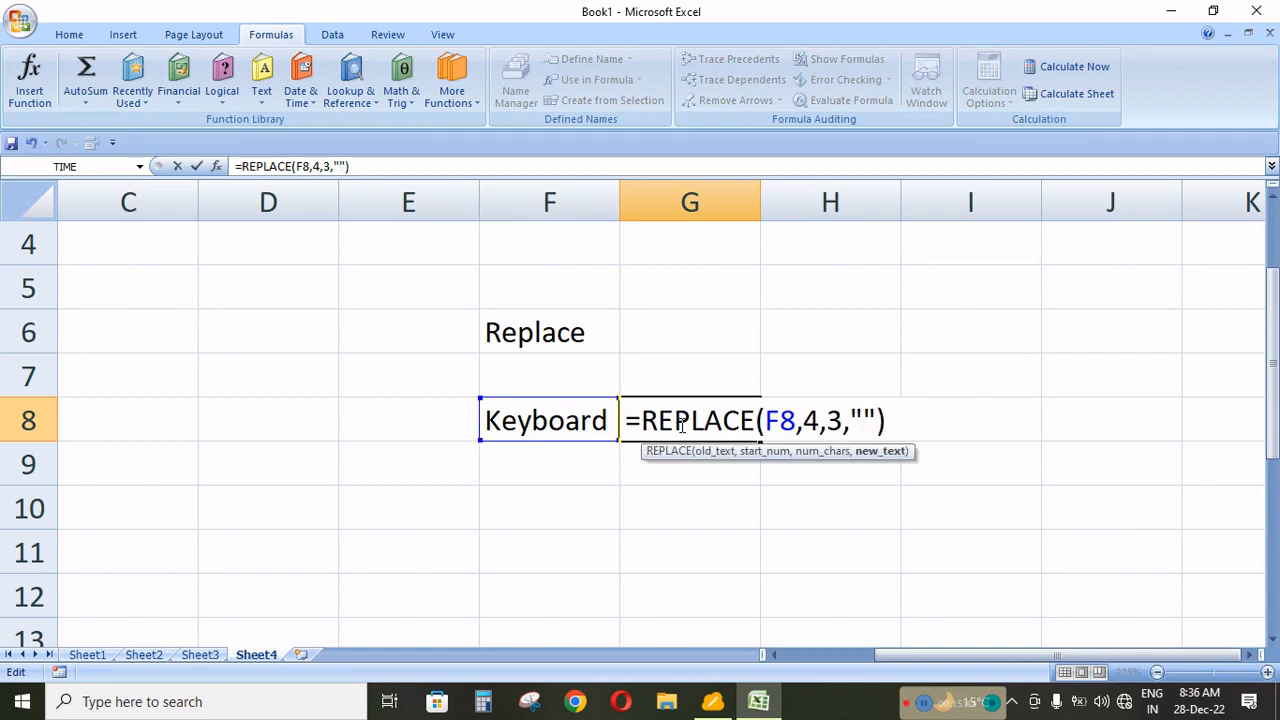
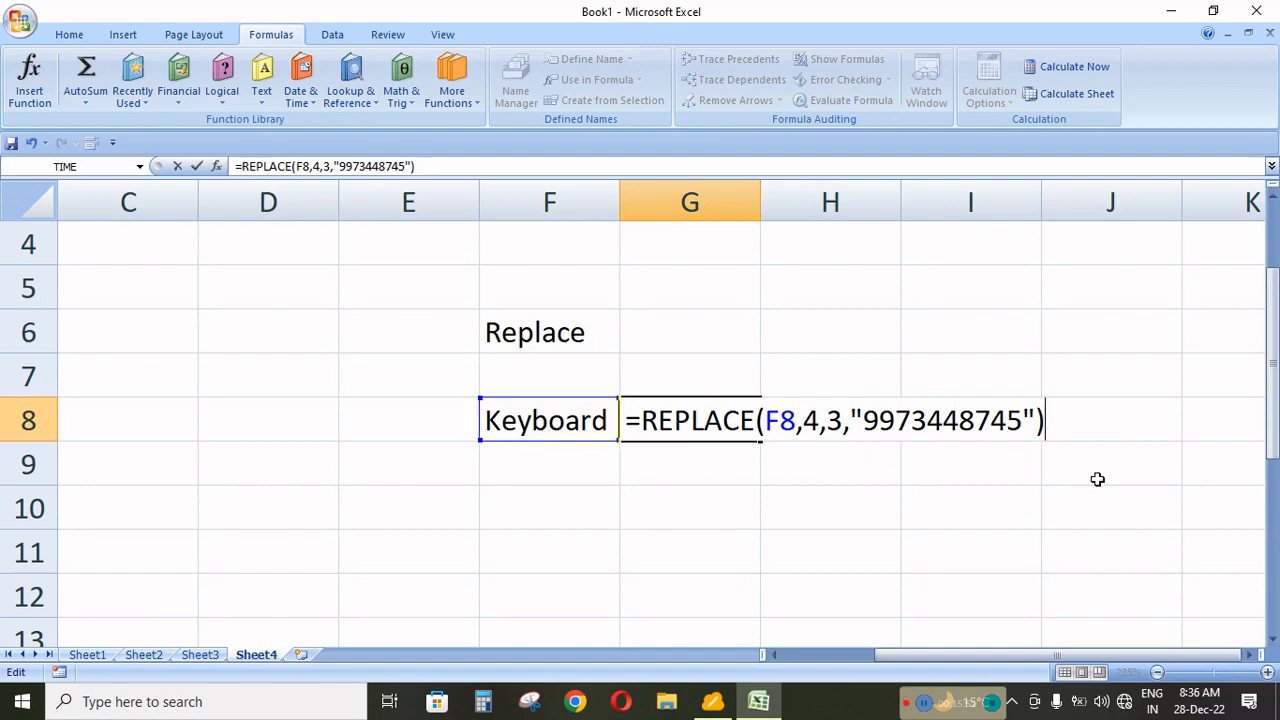
key(Return)
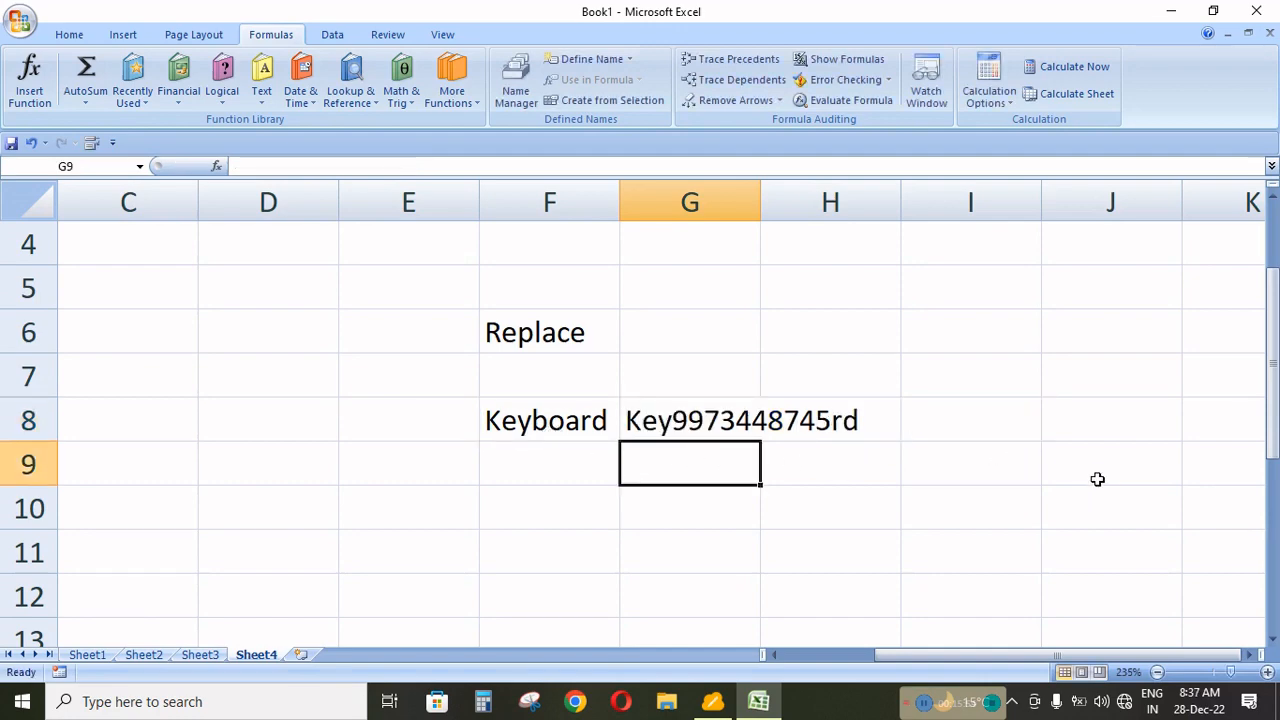